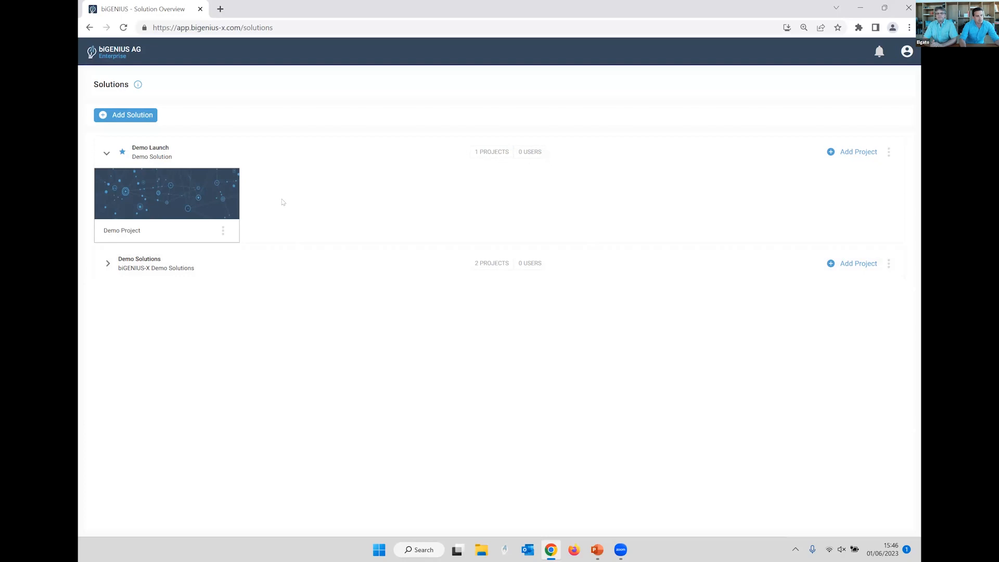
Open Demo Project from the Demo Launch solution and dismiss the main branch update notice.
{"action": "left_click", "coordinate": [247, 263]}
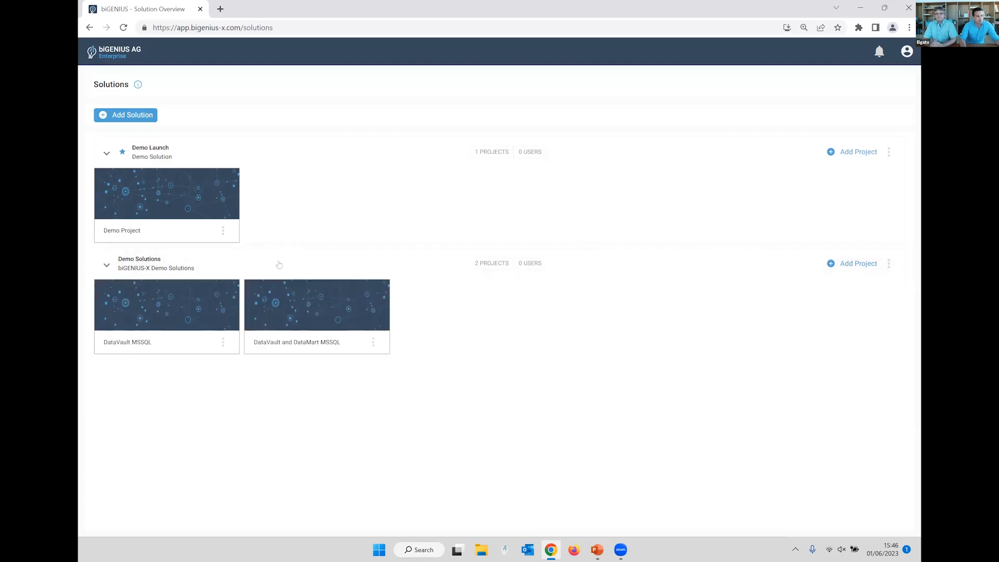
{"action": "left_click", "coordinate": [191, 195]}
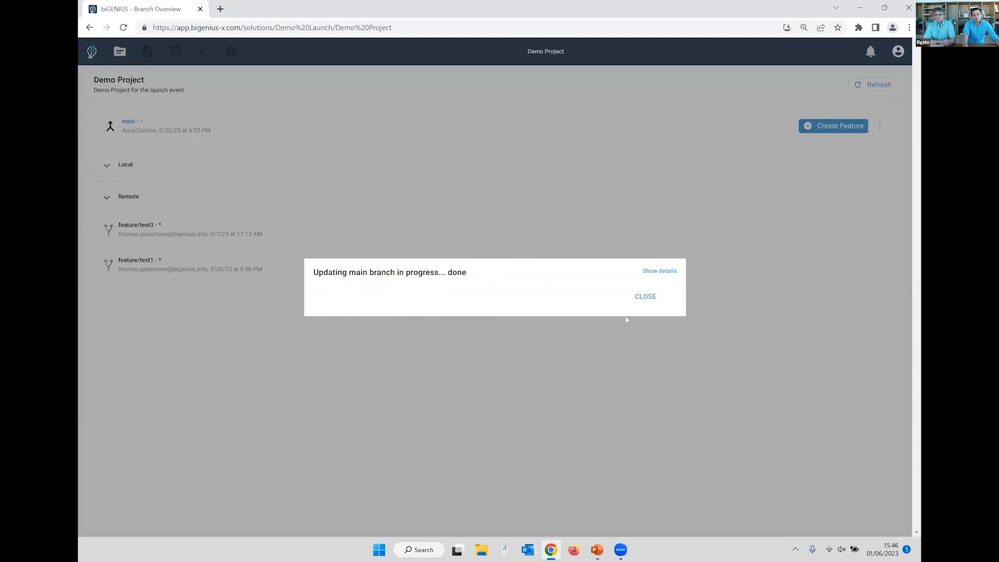
{"action": "left_click", "coordinate": [640, 302]}
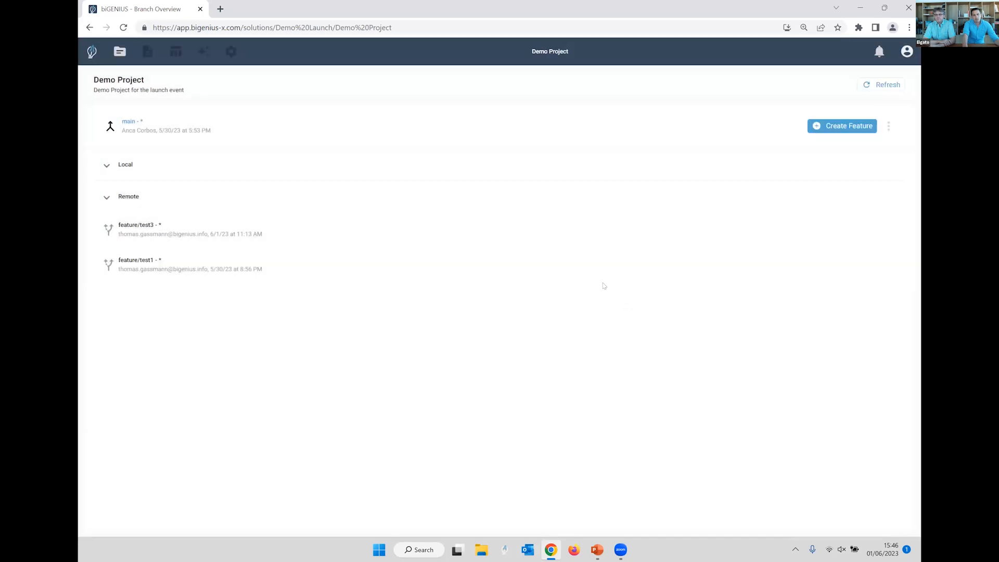
Create a new feature branch named posIntegration from main and close the progress message.
{"action": "mouse_move", "coordinate": [580, 257]}
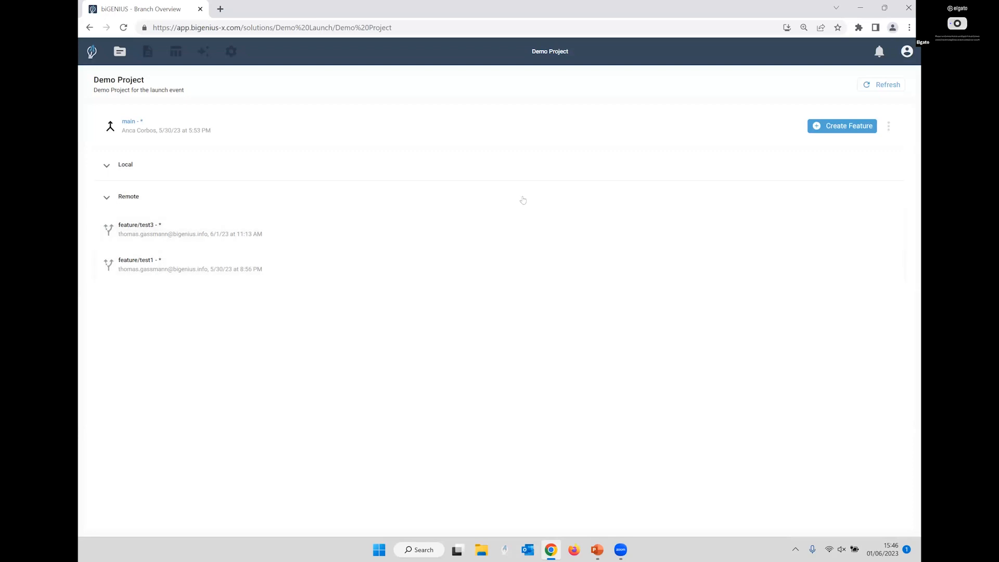
{"action": "mouse_move", "coordinate": [141, 270]}
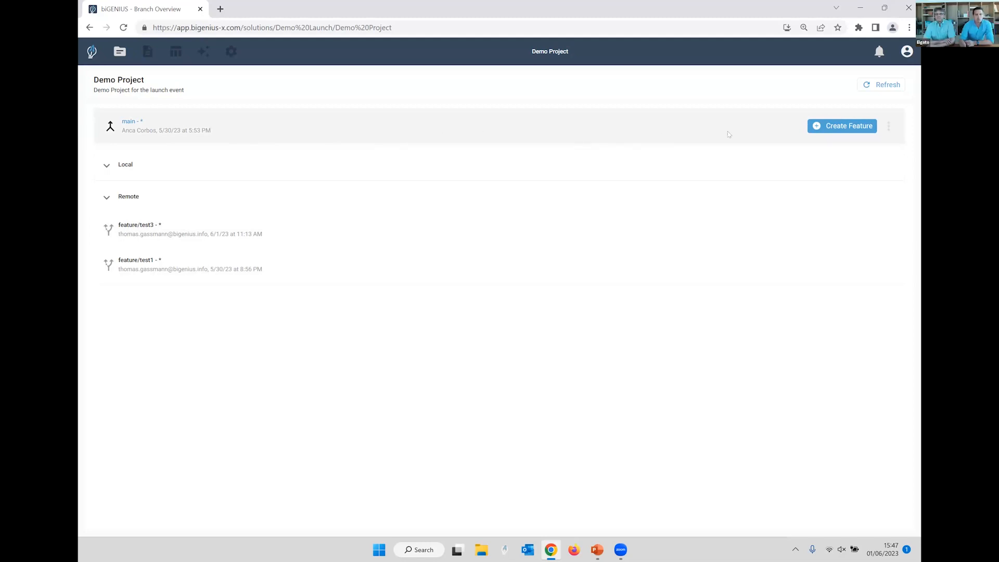
{"action": "left_click", "coordinate": [831, 126]}
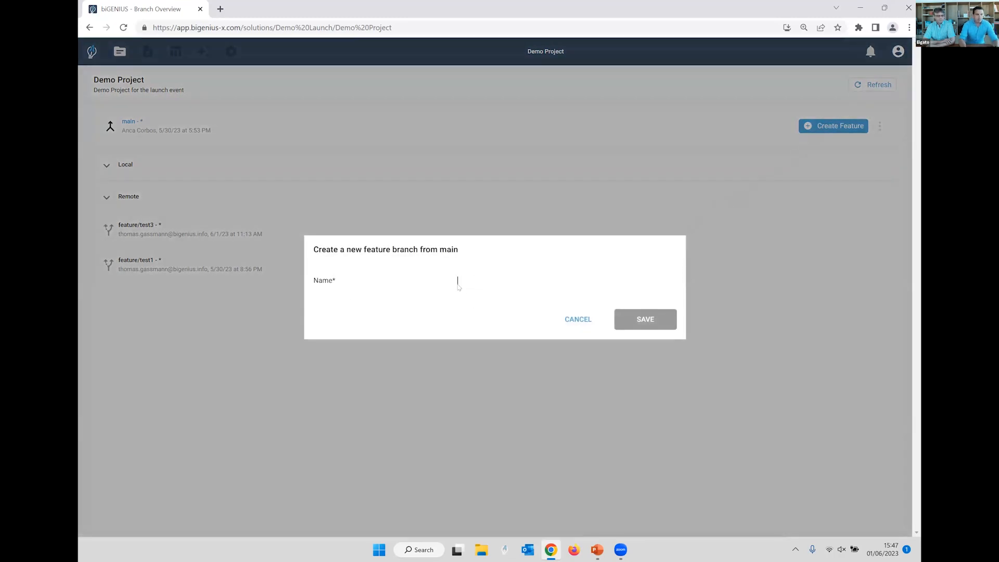
{"action": "type", "text": "posIntegration"}
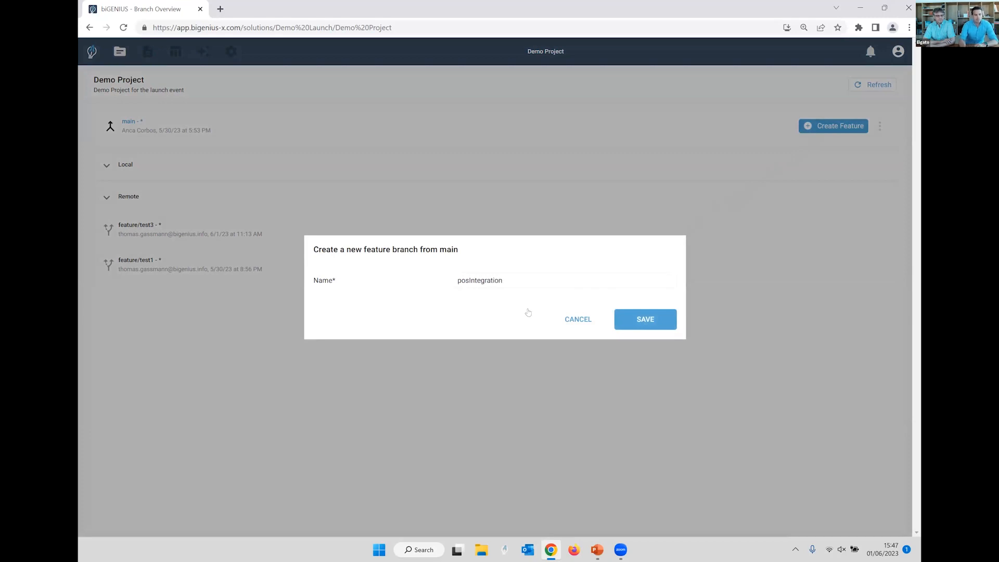
{"action": "left_click", "coordinate": [640, 320]}
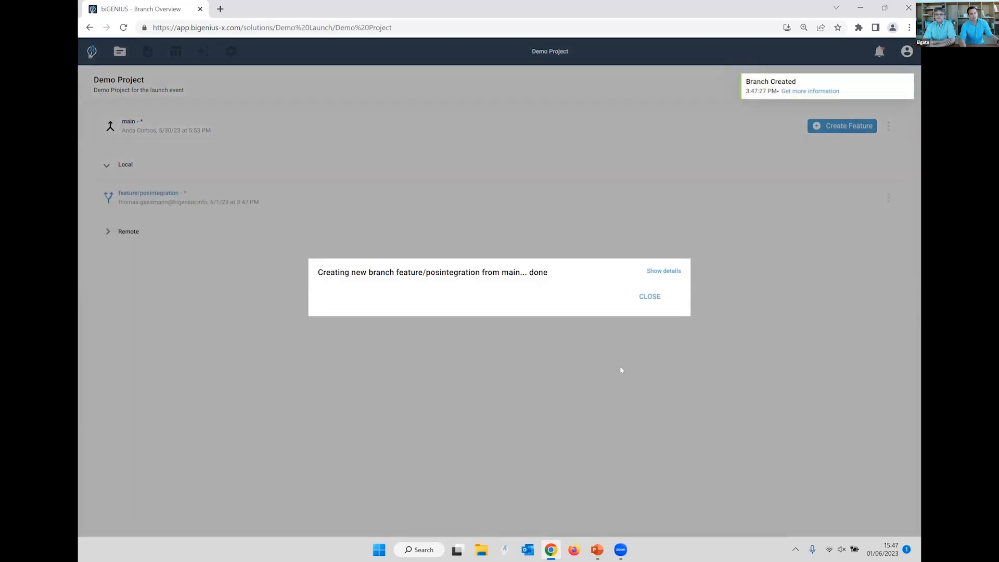
{"action": "left_click", "coordinate": [643, 300]}
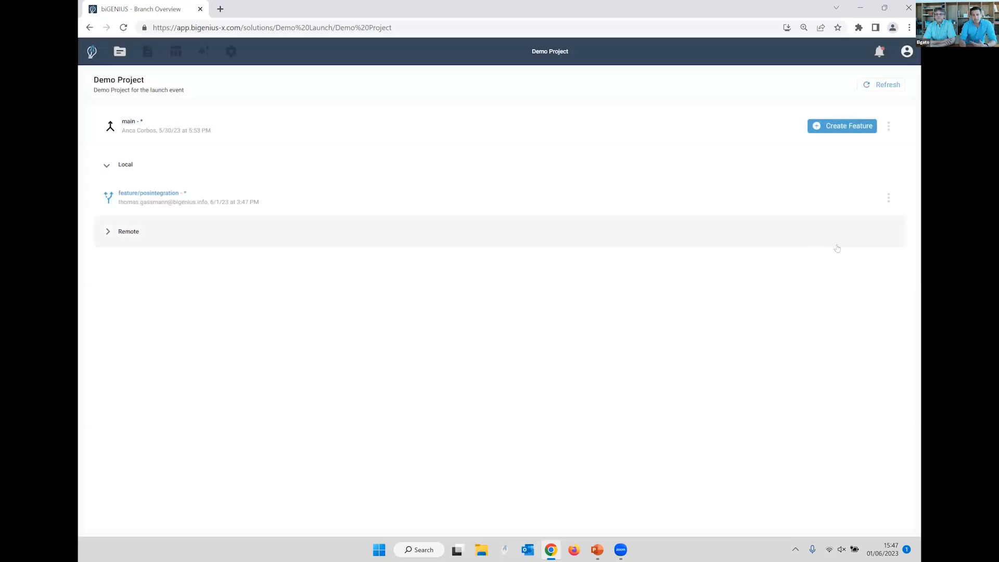
Review the actions available for the feature/posintegration branch and start modeling on it.
{"action": "left_click", "coordinate": [889, 198]}
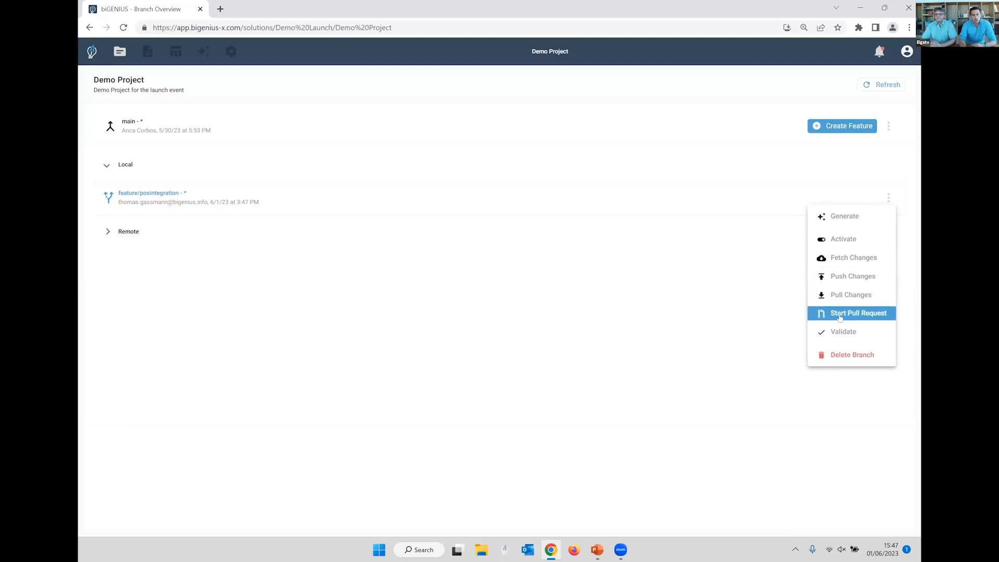
{"action": "left_click", "coordinate": [652, 315]}
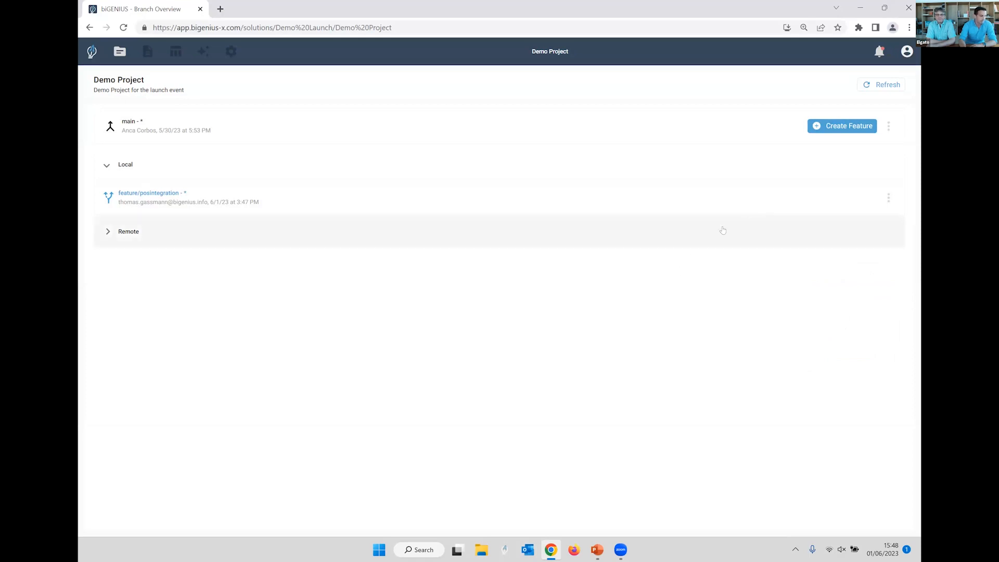
{"action": "mouse_move", "coordinate": [826, 206]}
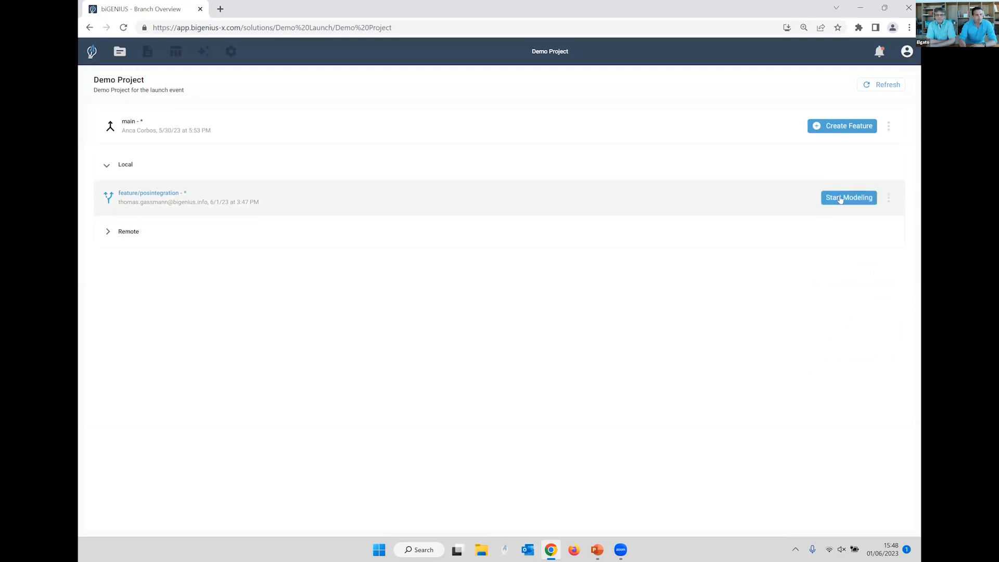
{"action": "left_click", "coordinate": [840, 200]}
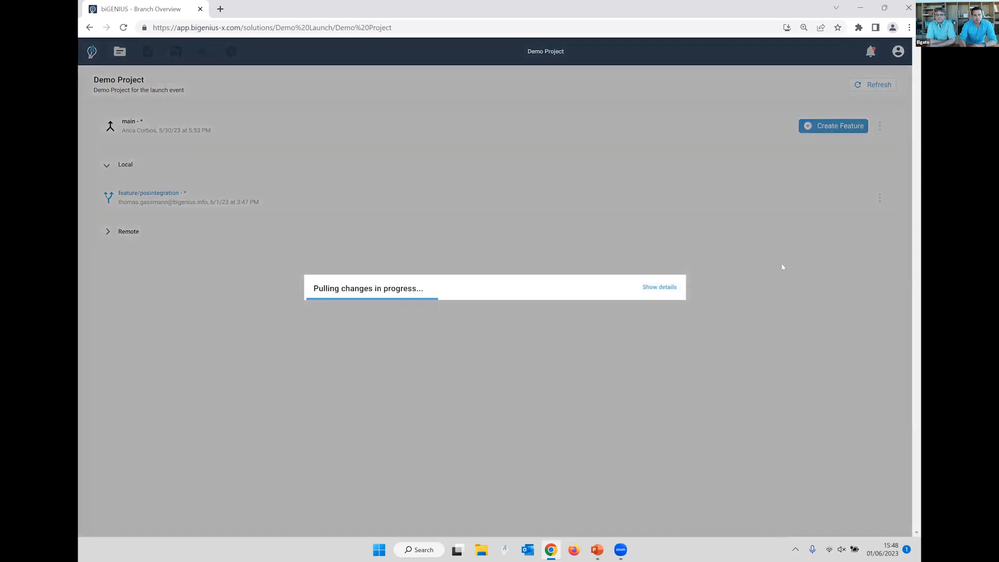
{"action": "left_click", "coordinate": [648, 297]}
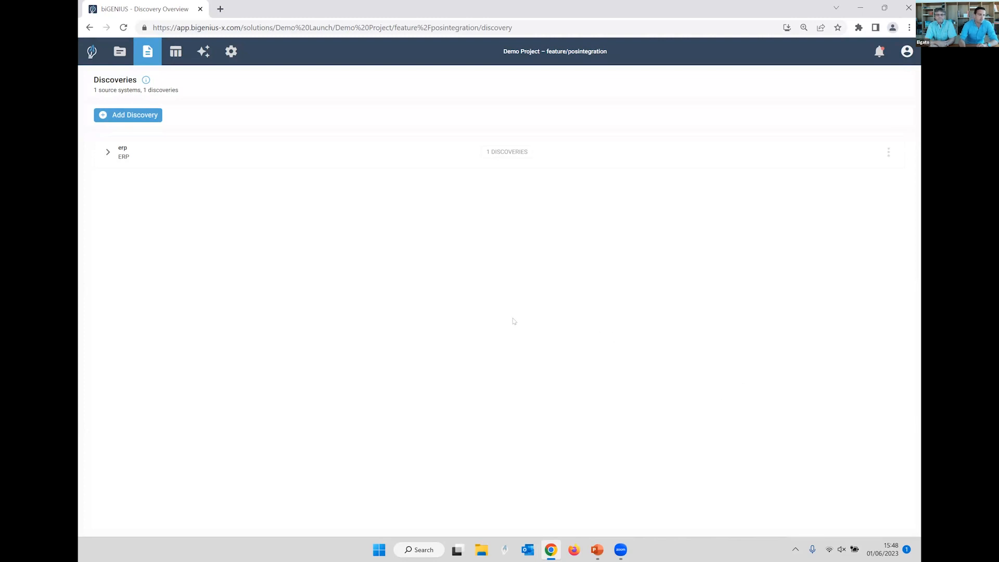
Begin adding a discovery with a new source system, using pos as both its name and description.
{"action": "left_click", "coordinate": [134, 117]}
{"action": "left_click", "coordinate": [514, 242]}
{"action": "left_click", "coordinate": [511, 248]}
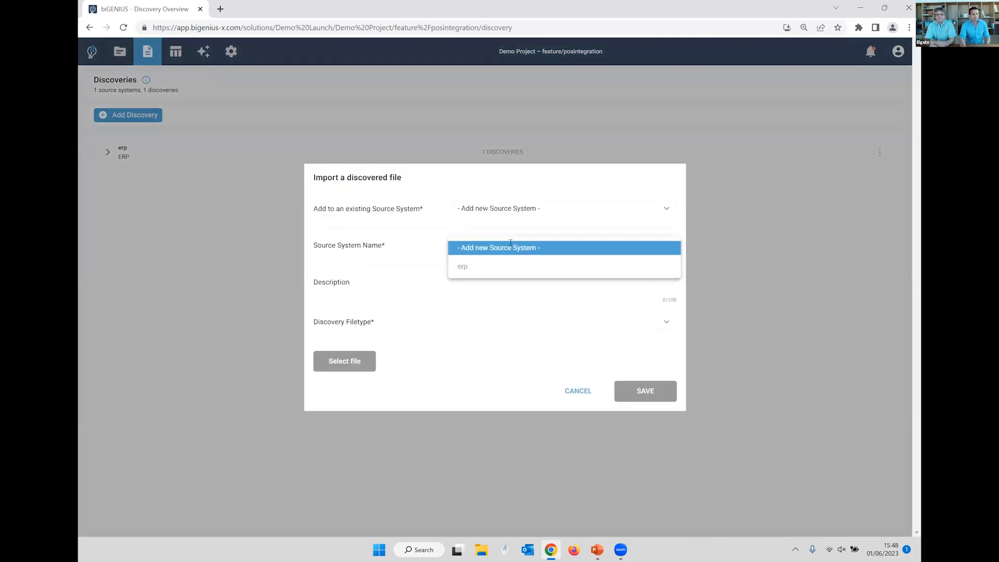
{"action": "type", "text": "pospos"}
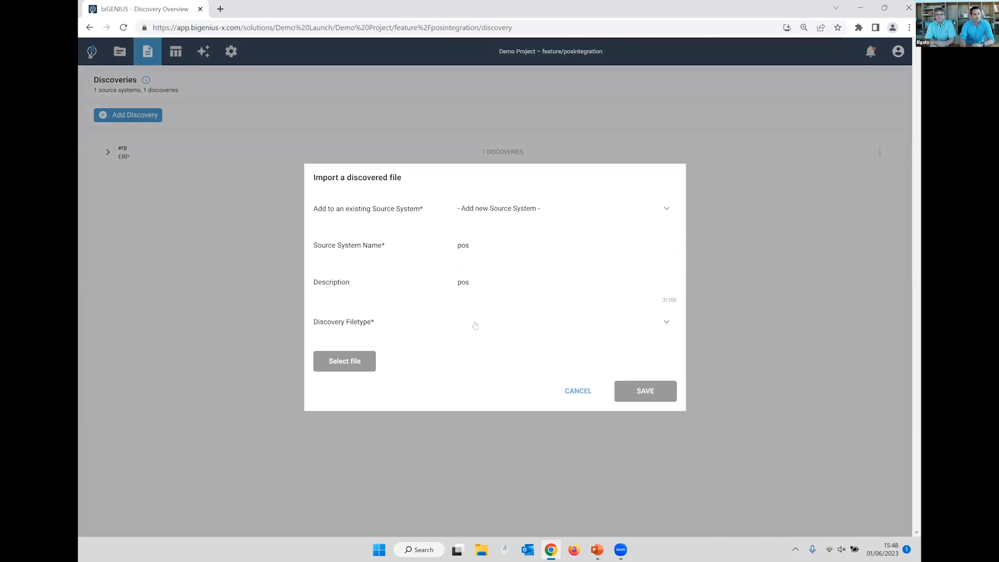
Set the discovery filetype to biGENIUS File Format and choose POS.yml as the file to import.
{"action": "left_click", "coordinate": [475, 325]}
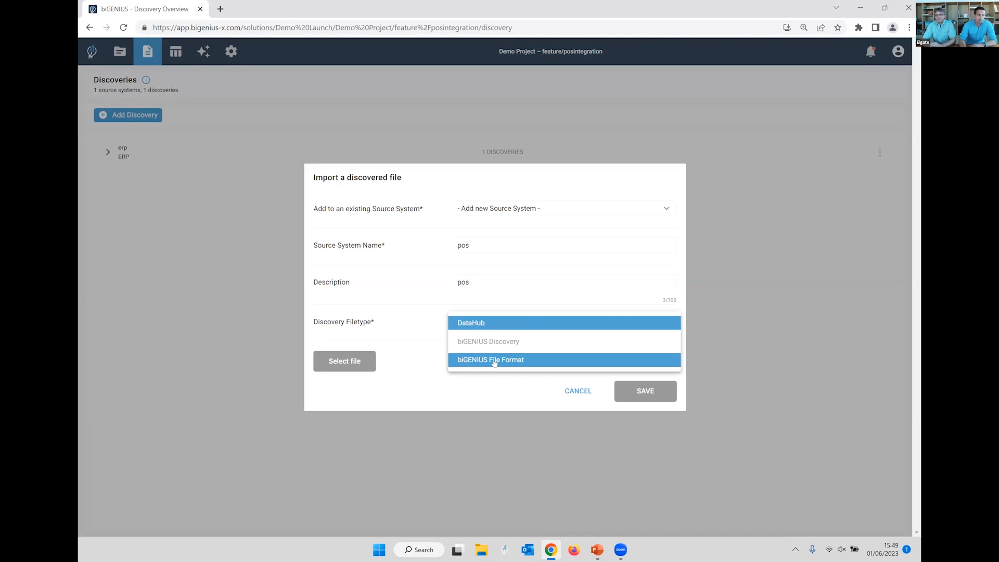
{"action": "left_click", "coordinate": [495, 363]}
{"action": "left_click", "coordinate": [348, 366]}
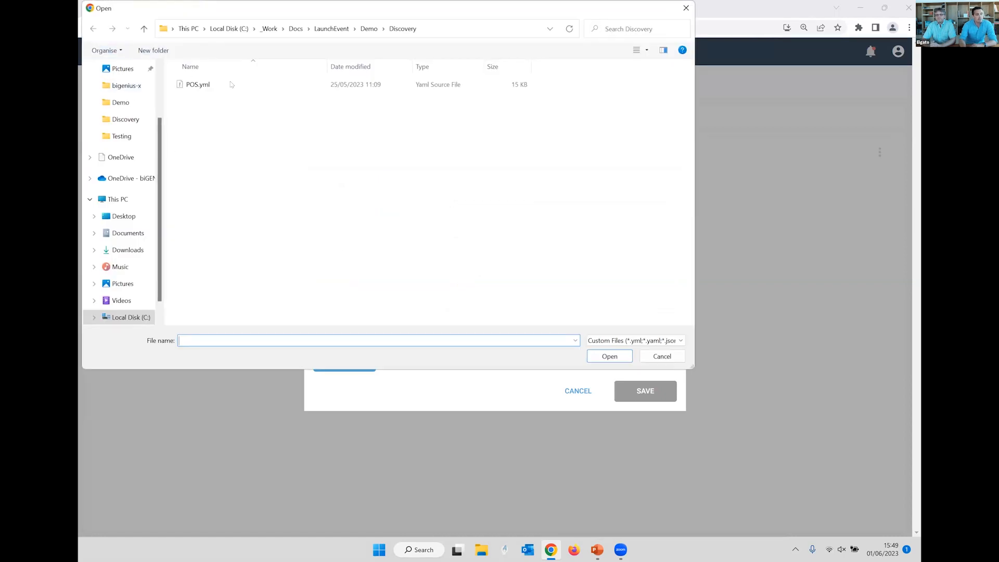
{"action": "left_click", "coordinate": [221, 86]}
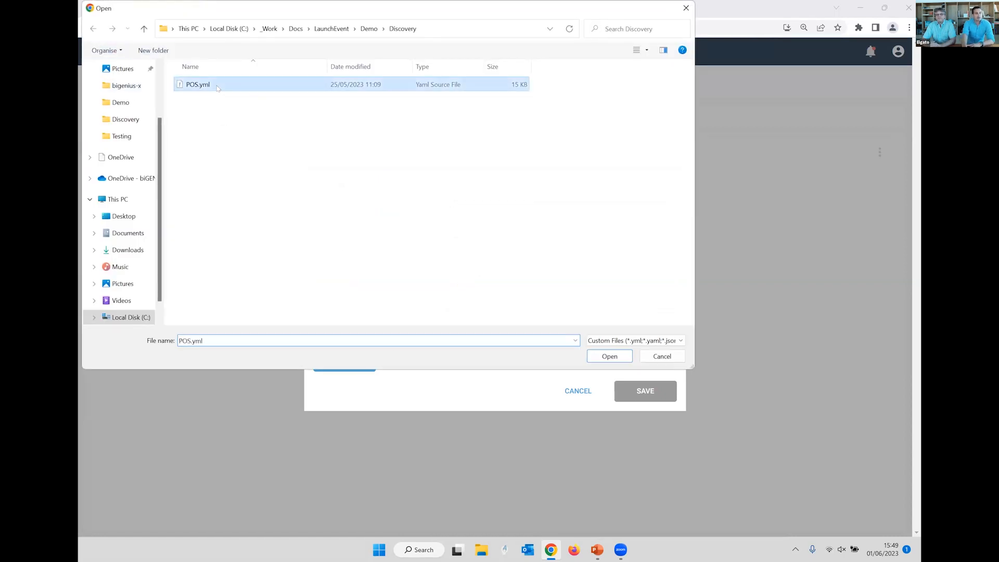
{"action": "left_click", "coordinate": [598, 357]}
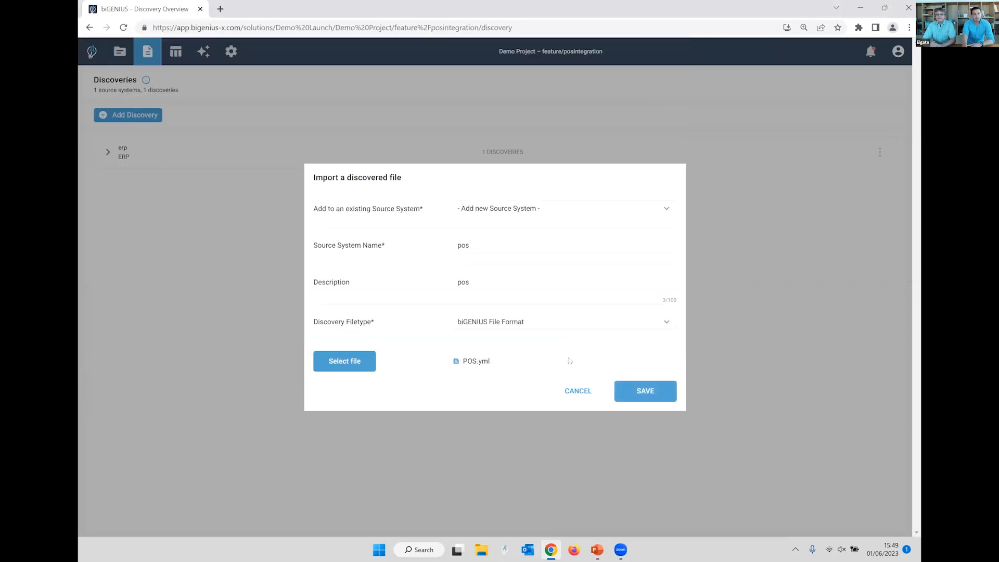
Save the discovery import and add SALESTRANSACTION as a model object.
{"action": "left_click", "coordinate": [632, 394]}
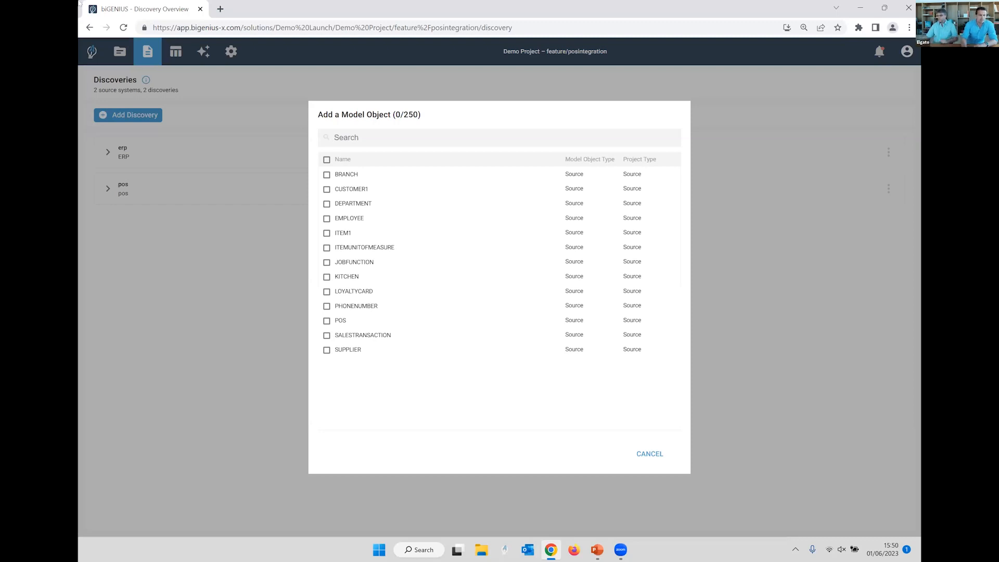
{"action": "left_click", "coordinate": [350, 335]}
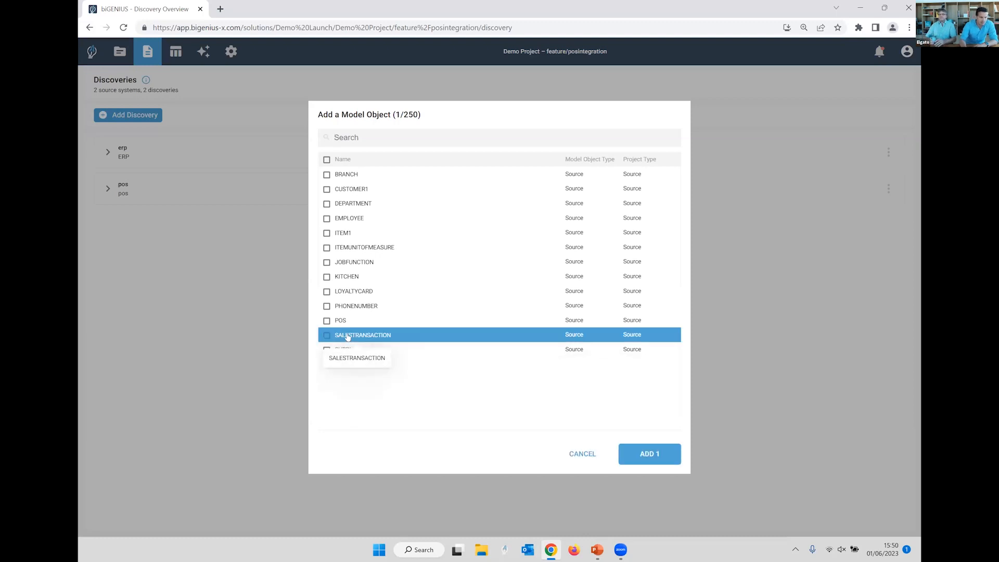
{"action": "left_click", "coordinate": [651, 456]}
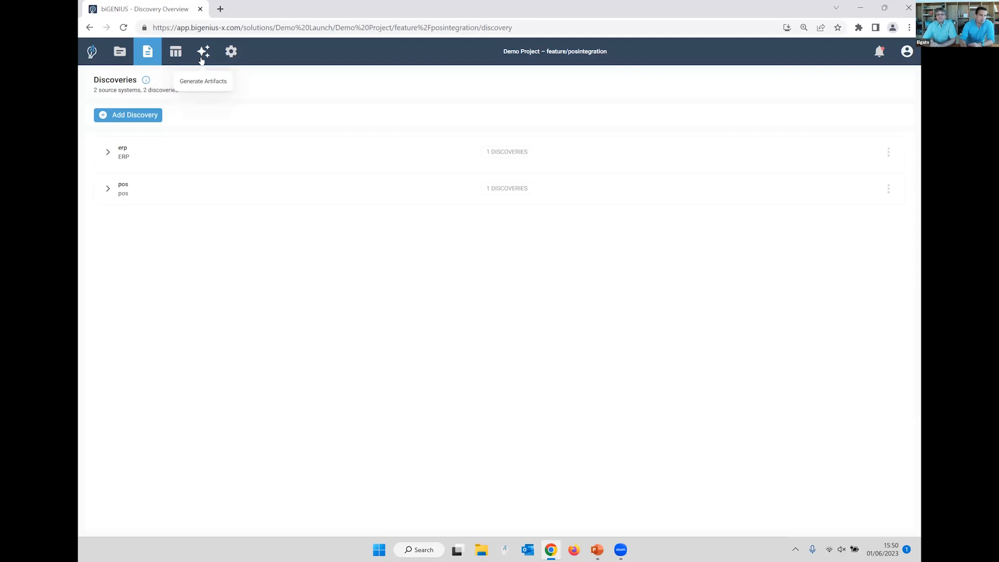
Create a new modeling view with Sales Information POS as both its name and description.
{"action": "left_click", "coordinate": [176, 55]}
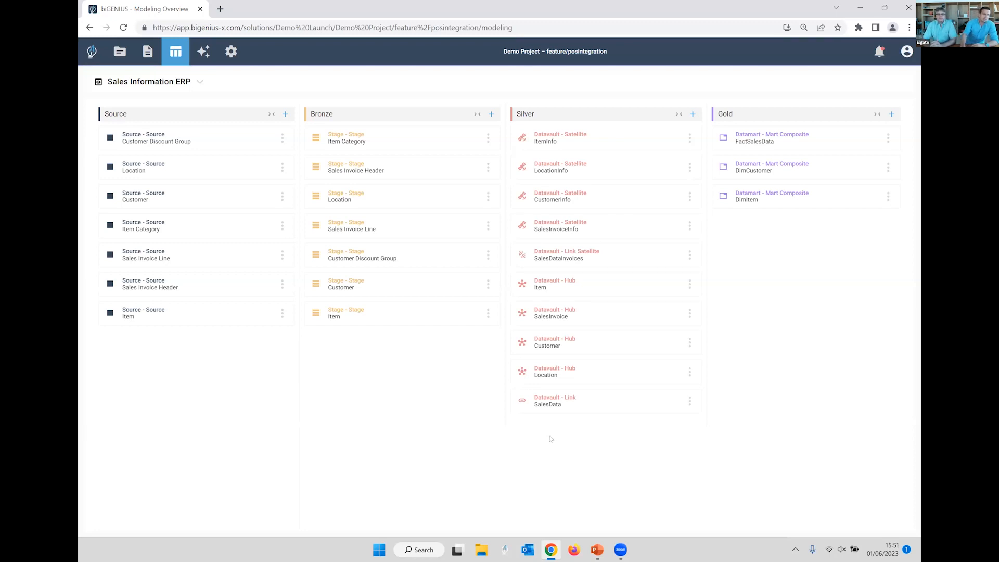
{"action": "left_click", "coordinate": [179, 84]}
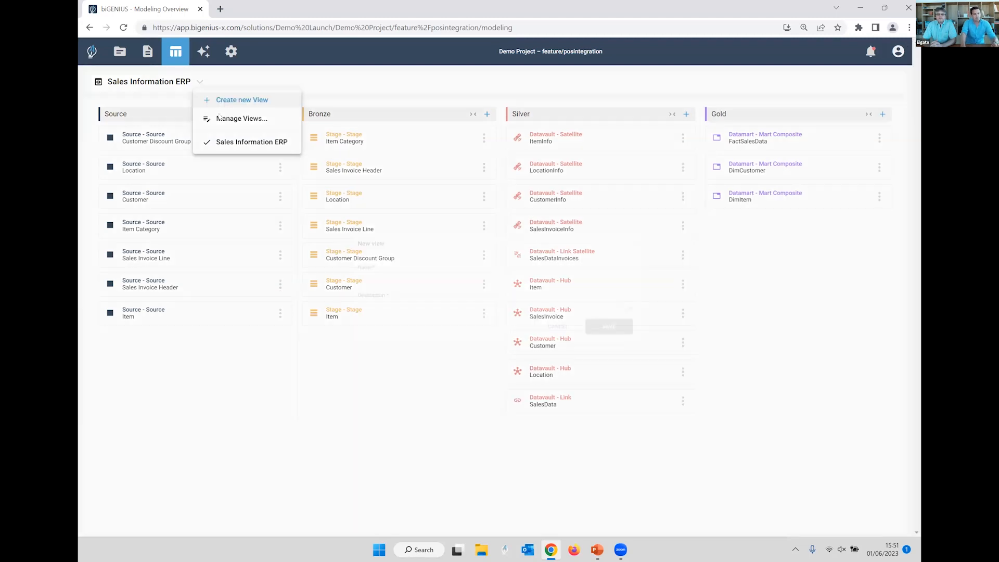
{"action": "left_click", "coordinate": [224, 101]}
{"action": "type", "text": "Sa"}
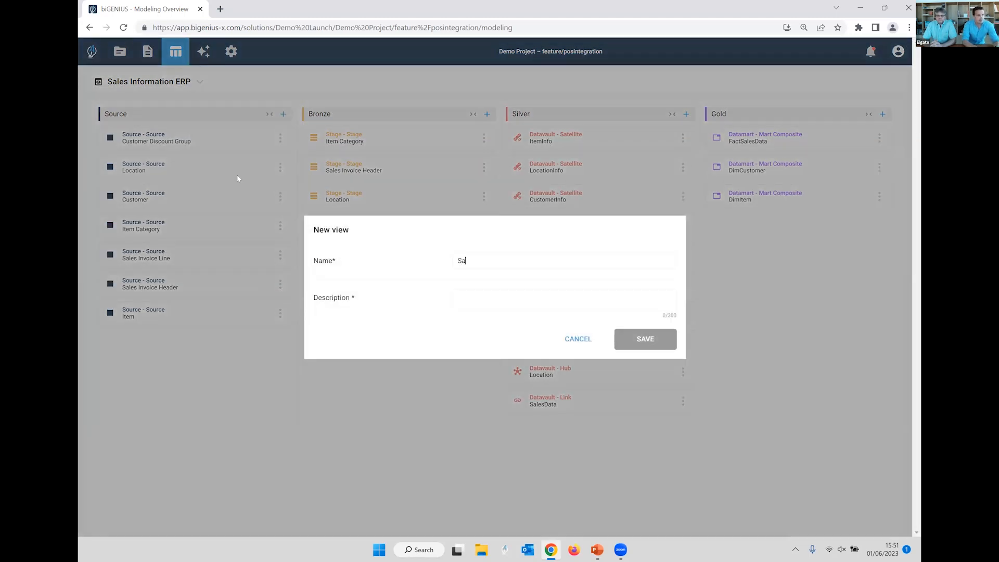
{"action": "type", "text": "les Information POS"}
{"action": "key", "text": "ctrl+a"}
{"action": "key", "text": "ctrl+c"}
{"action": "key", "text": "Tab"}
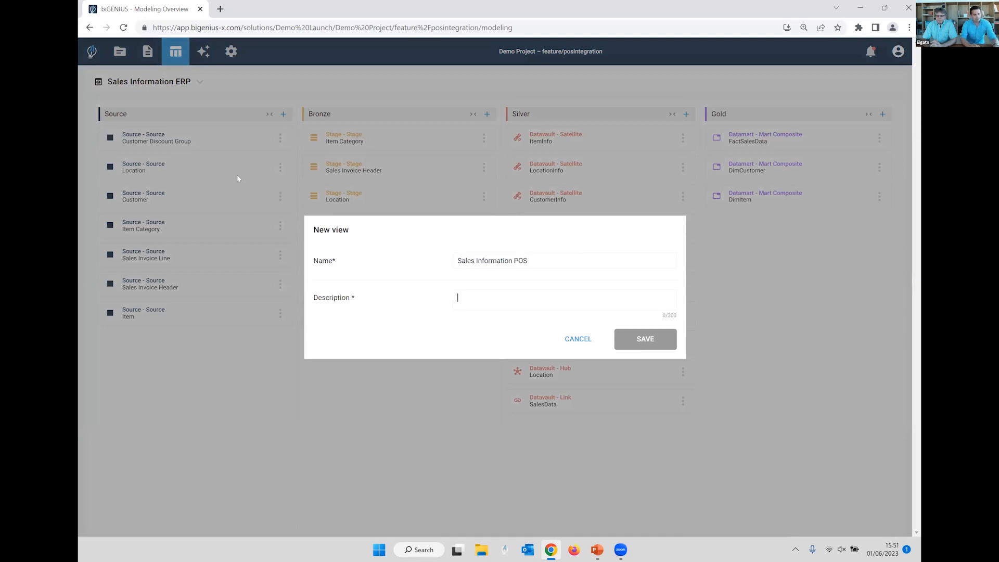
{"action": "key", "text": "ctrl+v"}
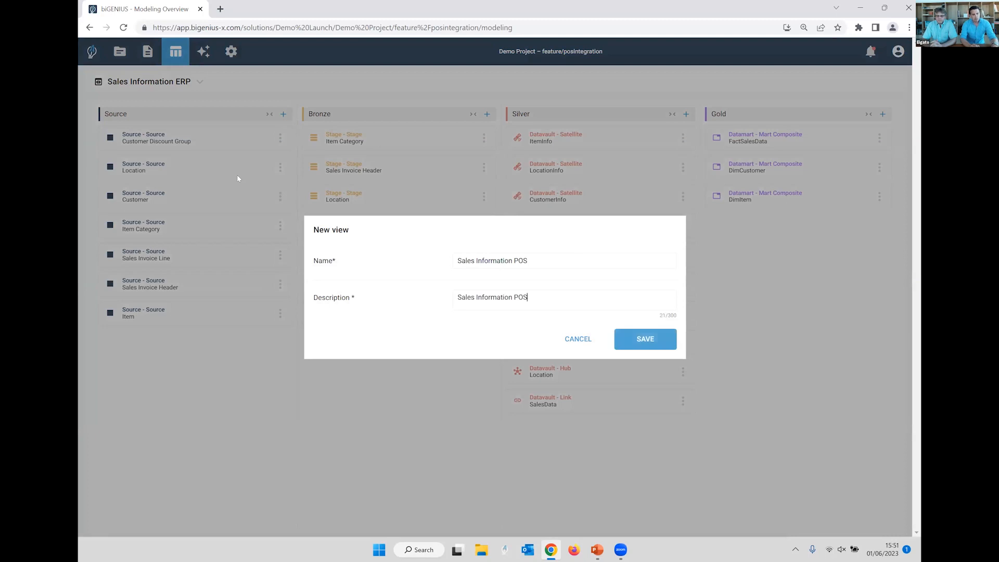
{"action": "left_click", "coordinate": [639, 347]}
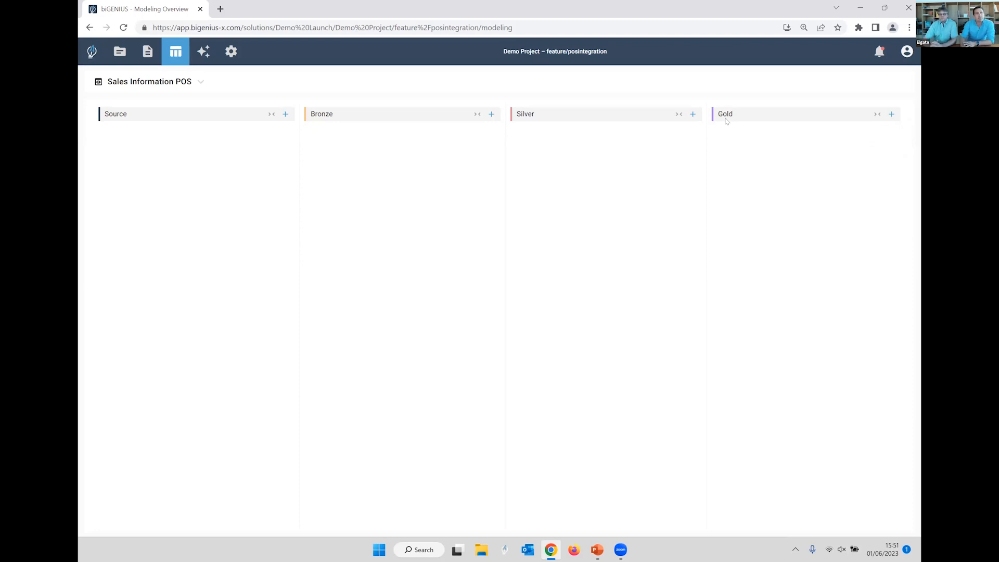
Add the existing FactSalesData mart composite to the Gold layer of the Sales Information POS view.
{"action": "left_click", "coordinate": [890, 115]}
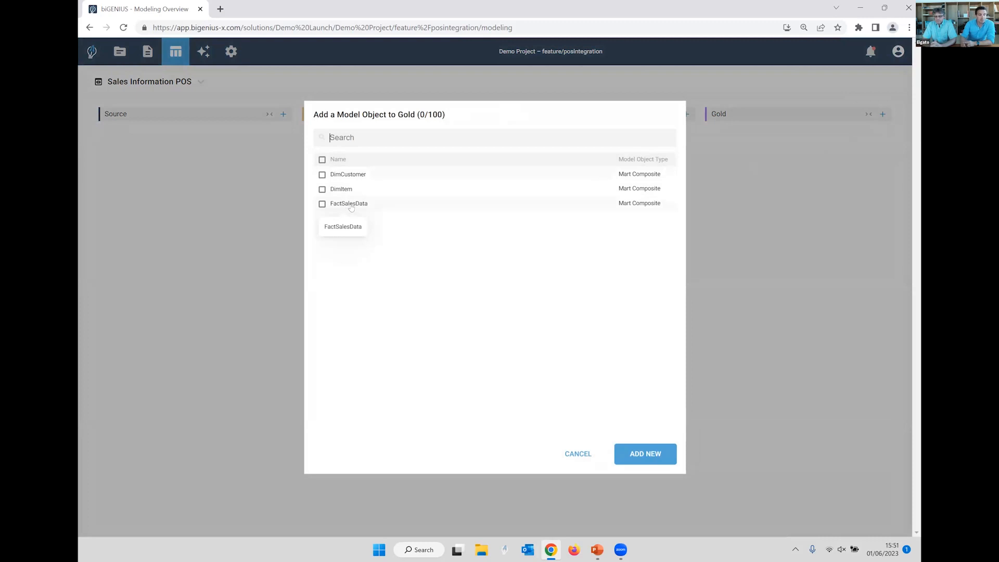
{"action": "left_click", "coordinate": [323, 204]}
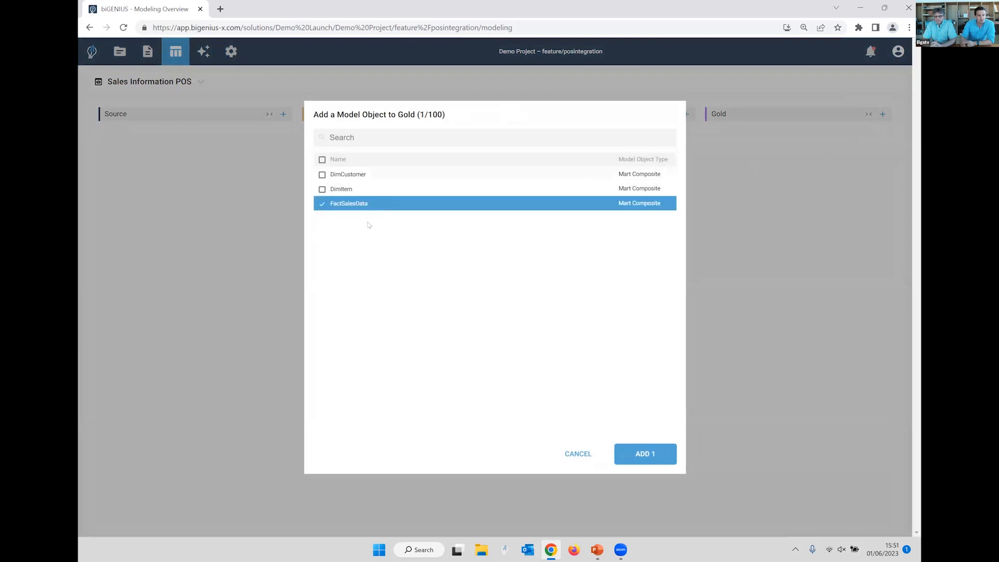
{"action": "left_click", "coordinate": [653, 455]}
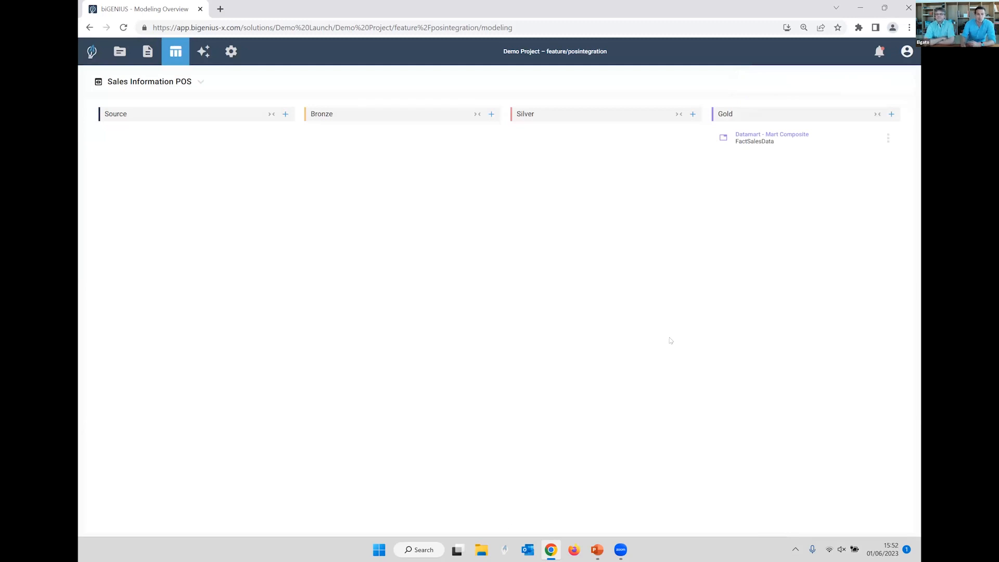
Show the data lineage of FactSalesData and move the source and stage Sales Invoice Header nodes higher in the diagram.
{"action": "left_click", "coordinate": [888, 138]}
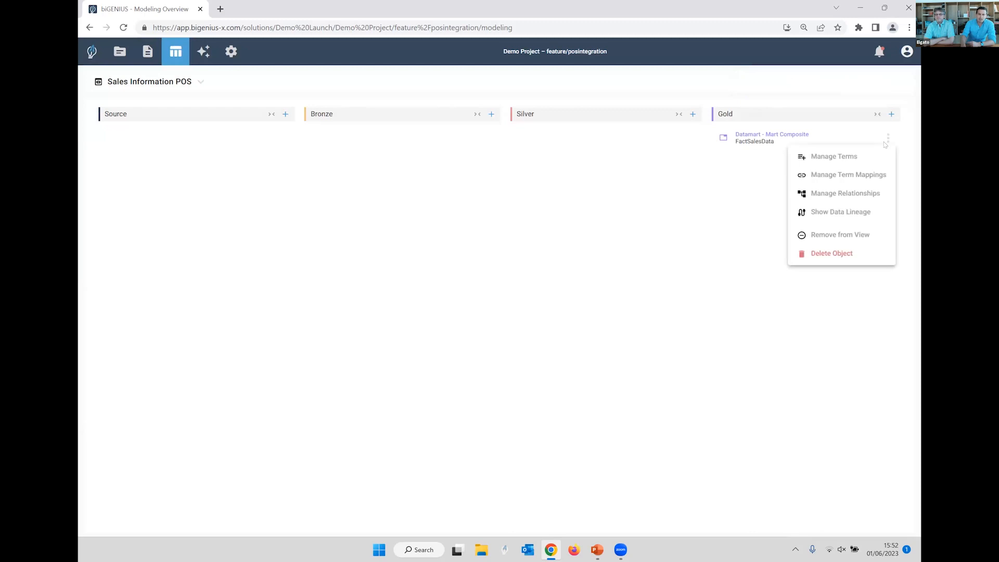
{"action": "left_click", "coordinate": [856, 213]}
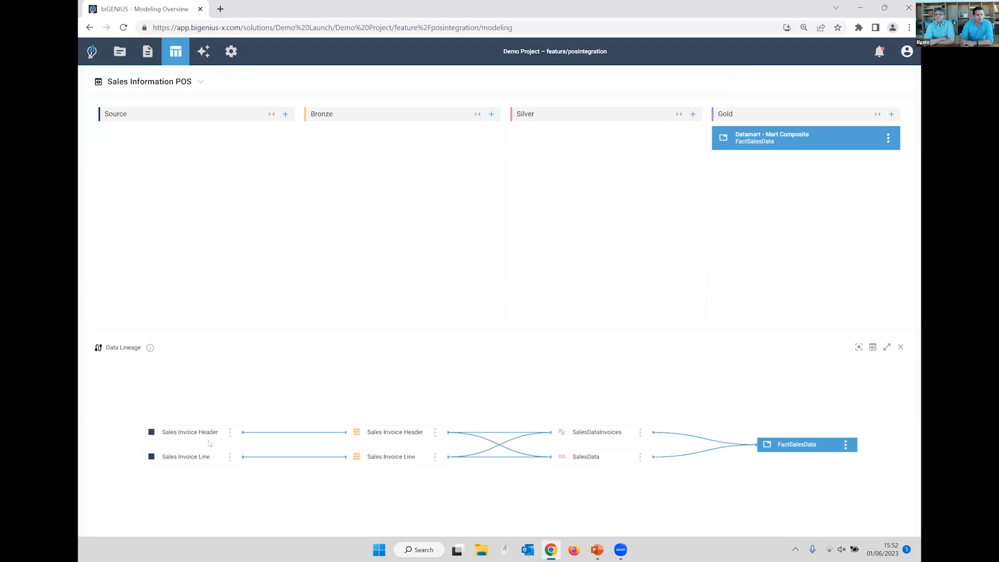
{"action": "left_click_drag", "start_coordinate": [208, 427], "coordinate": [215, 402]}
{"action": "left_click_drag", "start_coordinate": [387, 426], "coordinate": [386, 405]}
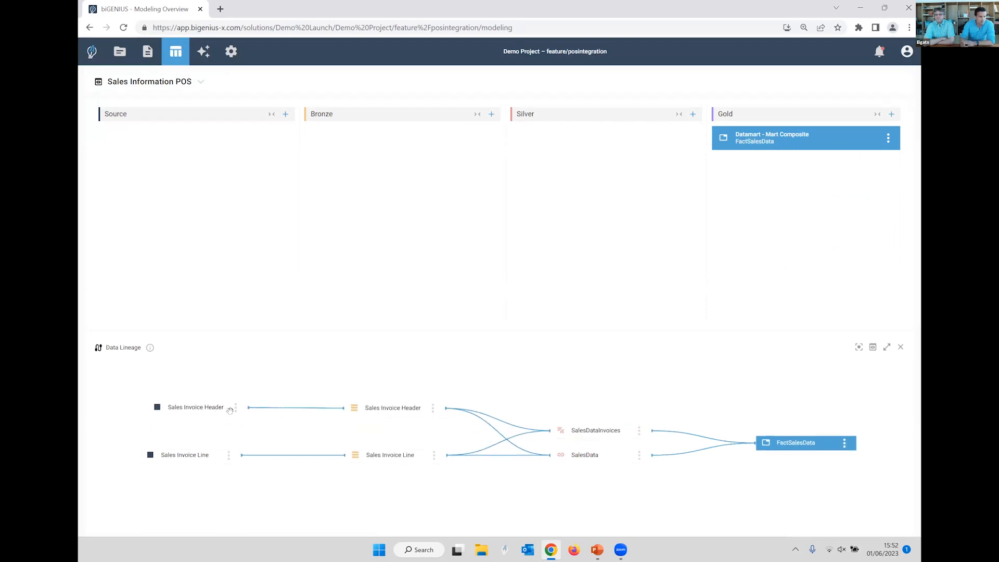
Spread out the lineage diagram by moving SalesDataInvoices higher and SalesData and both Sales Invoice Line nodes lower.
{"action": "left_click_drag", "start_coordinate": [596, 431], "coordinate": [596, 400]}
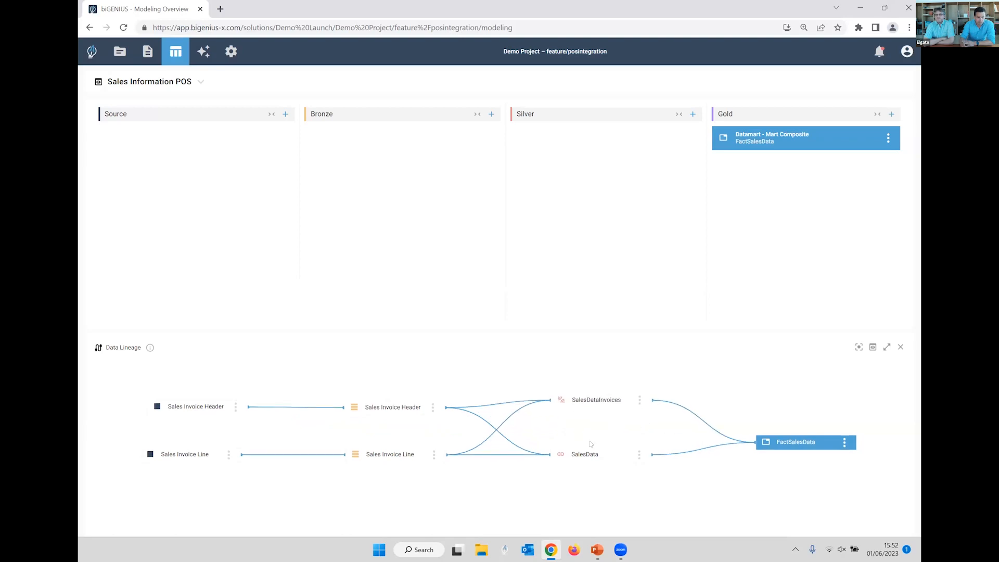
{"action": "left_click_drag", "start_coordinate": [584, 458], "coordinate": [587, 475]}
{"action": "left_click_drag", "start_coordinate": [389, 455], "coordinate": [388, 470]}
{"action": "left_click_drag", "start_coordinate": [181, 455], "coordinate": [196, 465]}
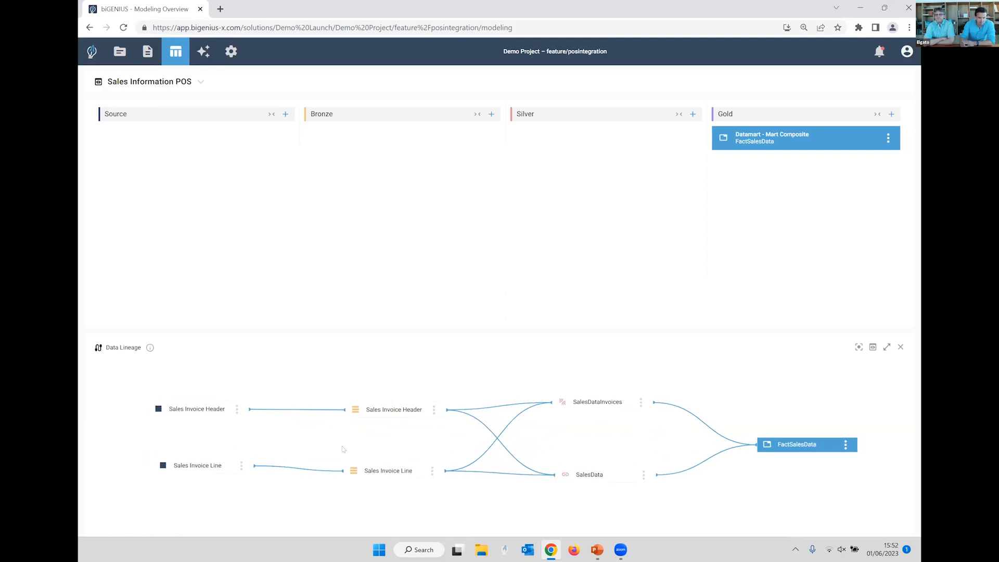
Add all objects of the FactSalesData lineage to the Sales Information POS view and close the lineage.
{"action": "left_click", "coordinate": [872, 347]}
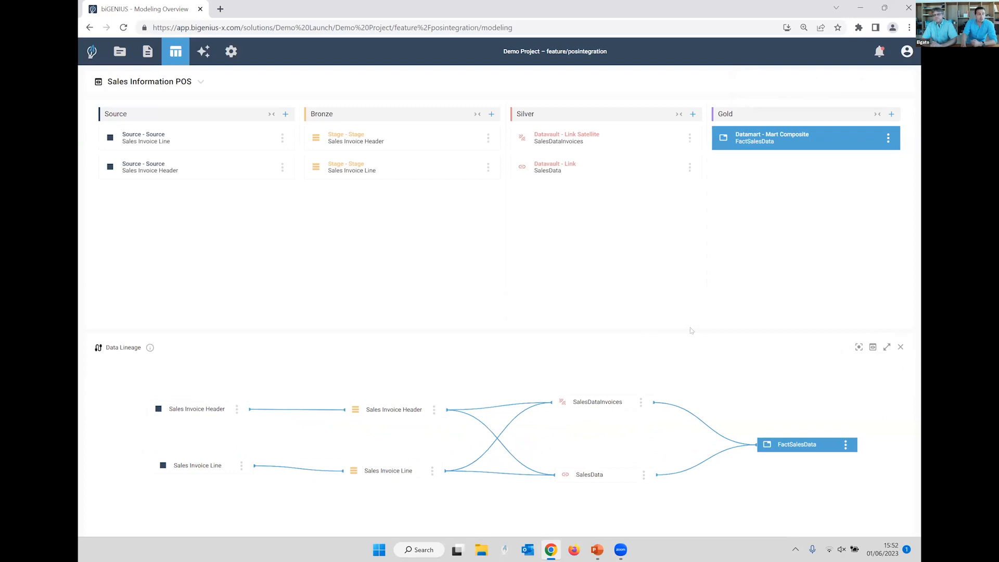
{"action": "left_click", "coordinate": [902, 347]}
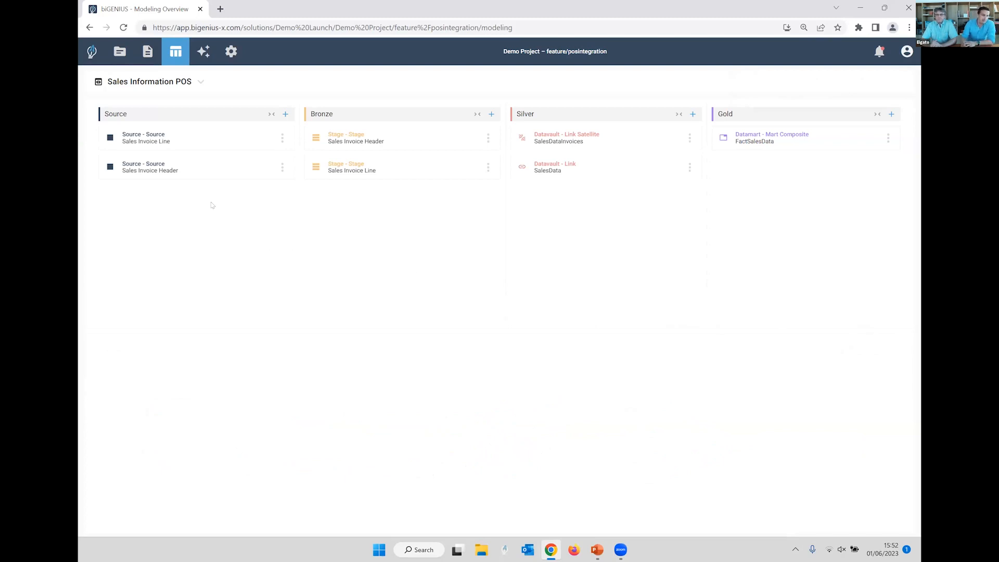
Add the SALESTRANSACTION source object to the Source layer of the view.
{"action": "left_click", "coordinate": [282, 115]}
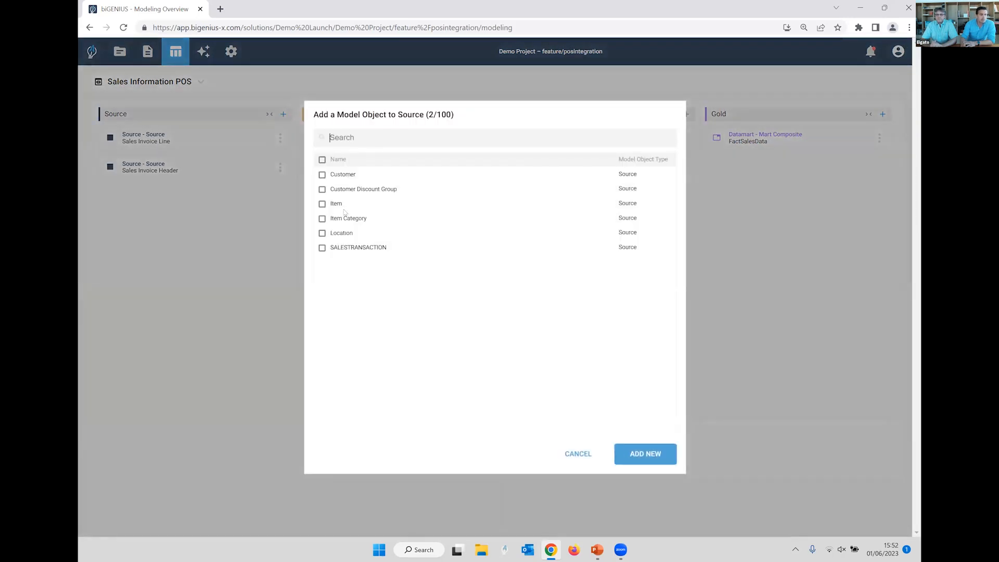
{"action": "left_click", "coordinate": [354, 250]}
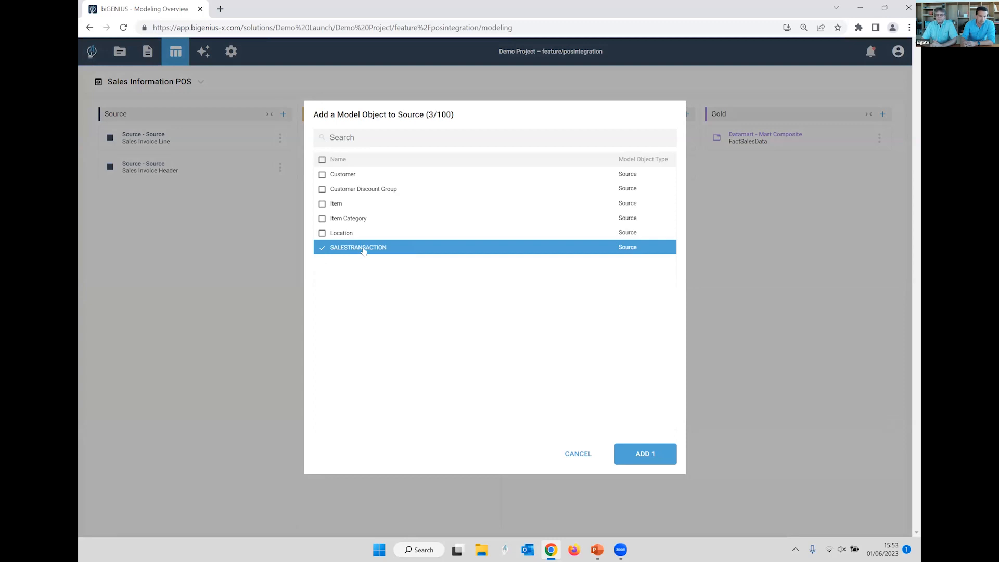
{"action": "left_click", "coordinate": [658, 455]}
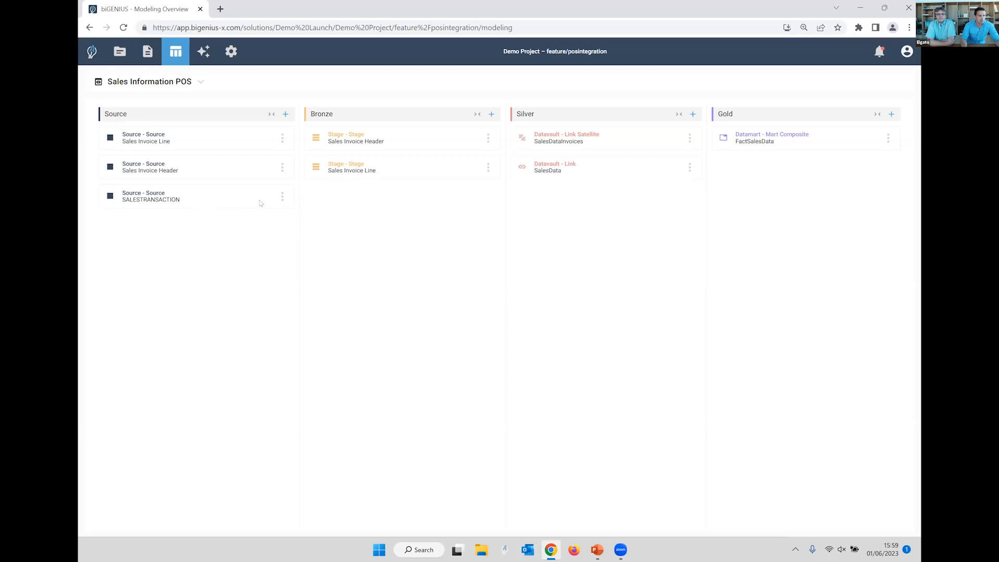
Create a stage from the SALESTRANSACTION source with the automation and review the stage's term mappings.
{"action": "left_click", "coordinate": [280, 199]}
{"action": "mouse_move", "coordinate": [310, 234]}
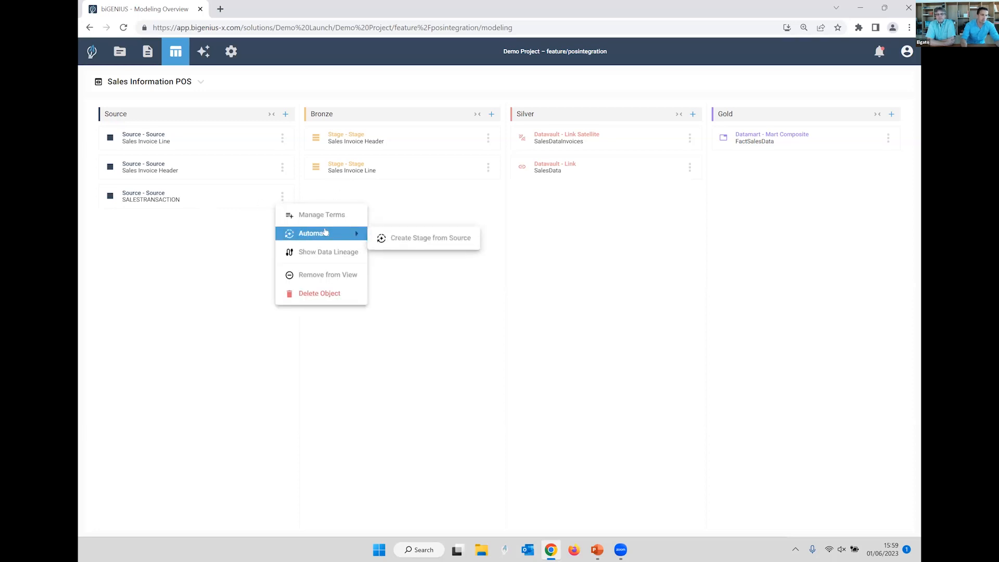
{"action": "left_click", "coordinate": [398, 239]}
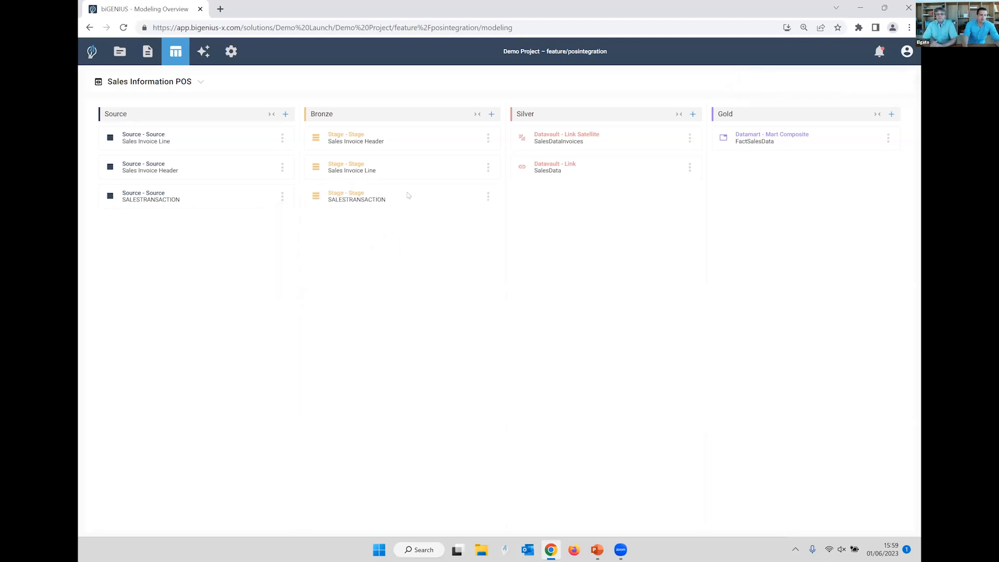
{"action": "left_click", "coordinate": [358, 200]}
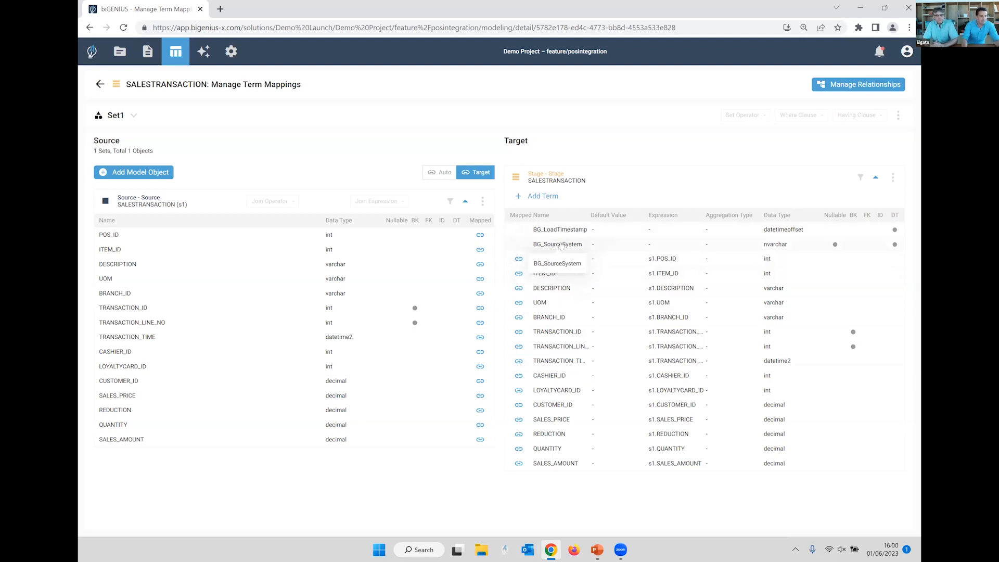
{"action": "left_click", "coordinate": [99, 84]}
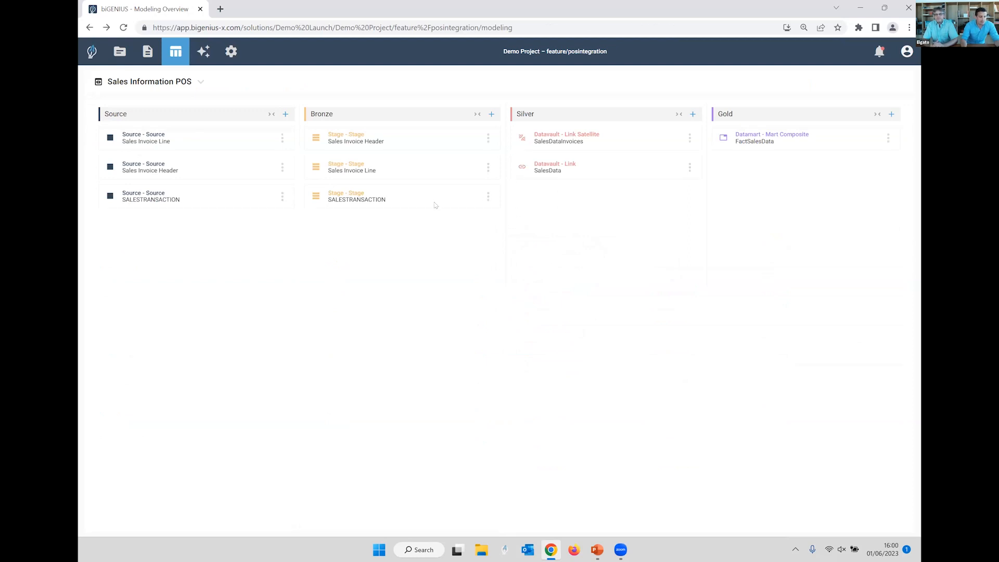
{"action": "left_click", "coordinate": [488, 196]}
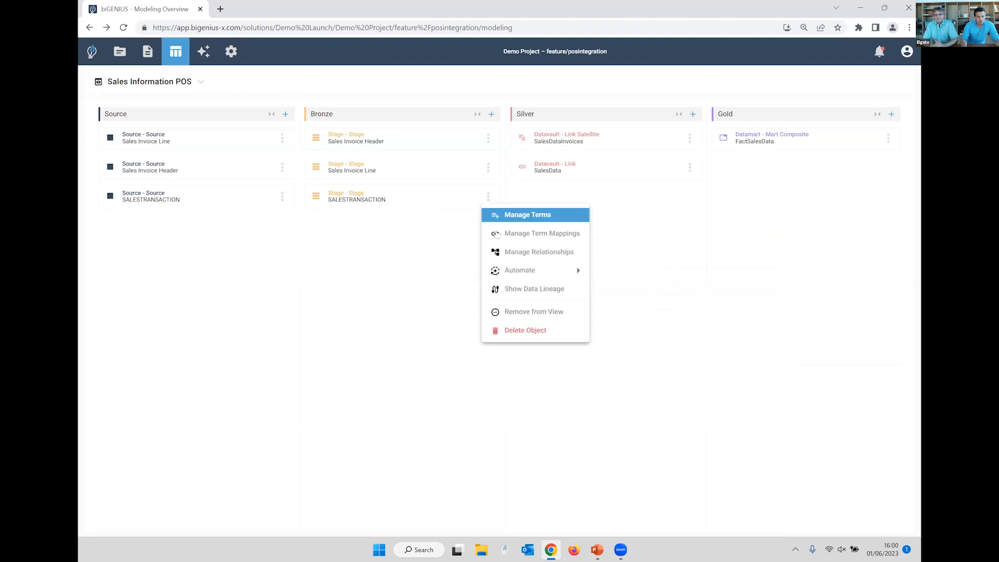
{"action": "mouse_move", "coordinate": [515, 271]}
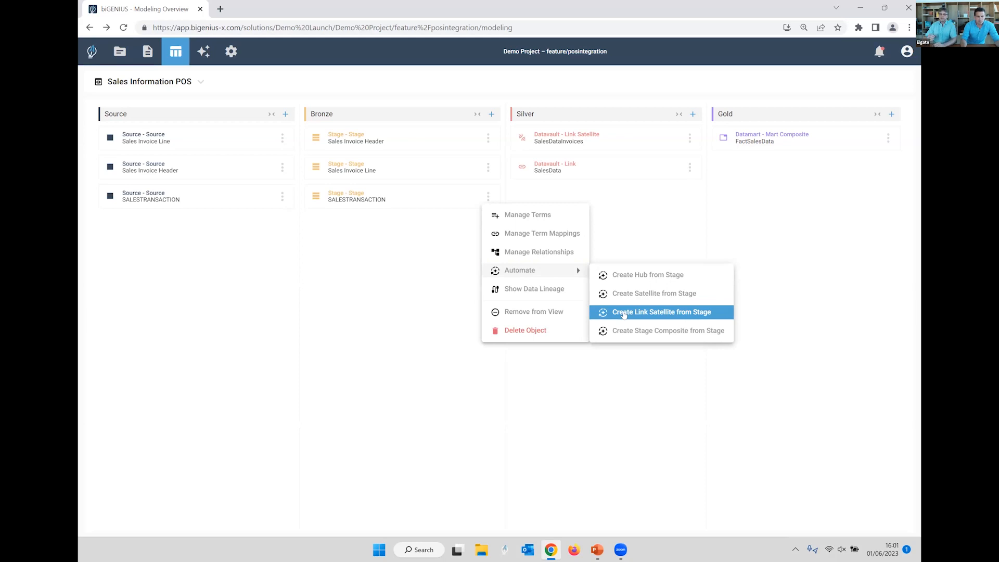
{"action": "left_click", "coordinate": [436, 310]}
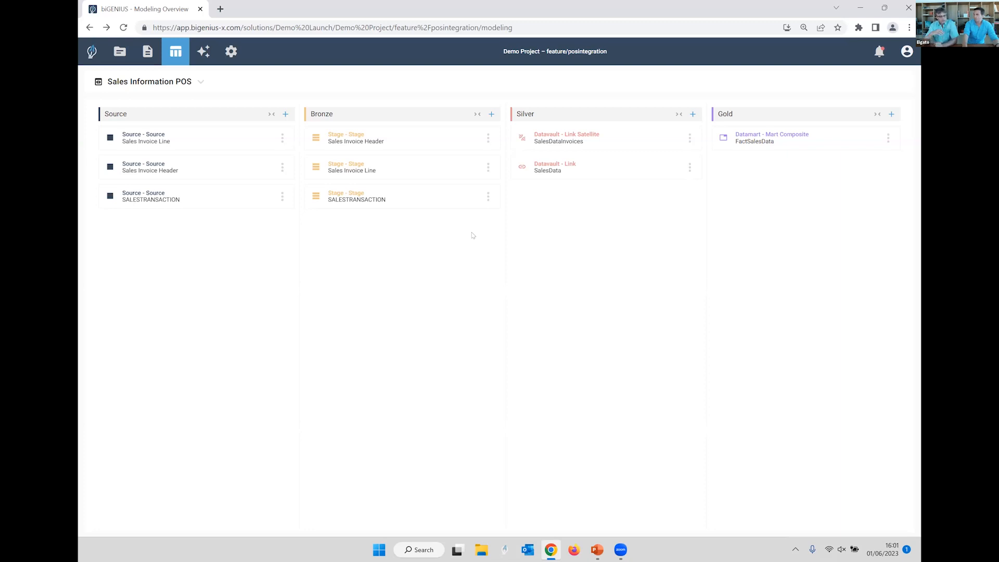
Create a link satellite from the SALESTRANSACTION stage with the automation.
{"action": "left_click", "coordinate": [487, 201]}
{"action": "mouse_move", "coordinate": [586, 270]}
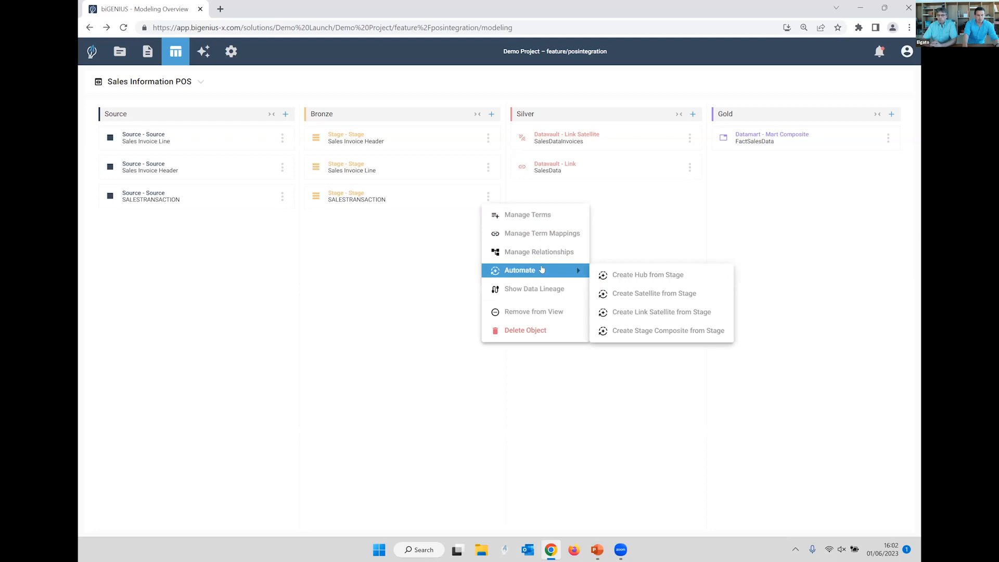
{"action": "left_click", "coordinate": [638, 312]}
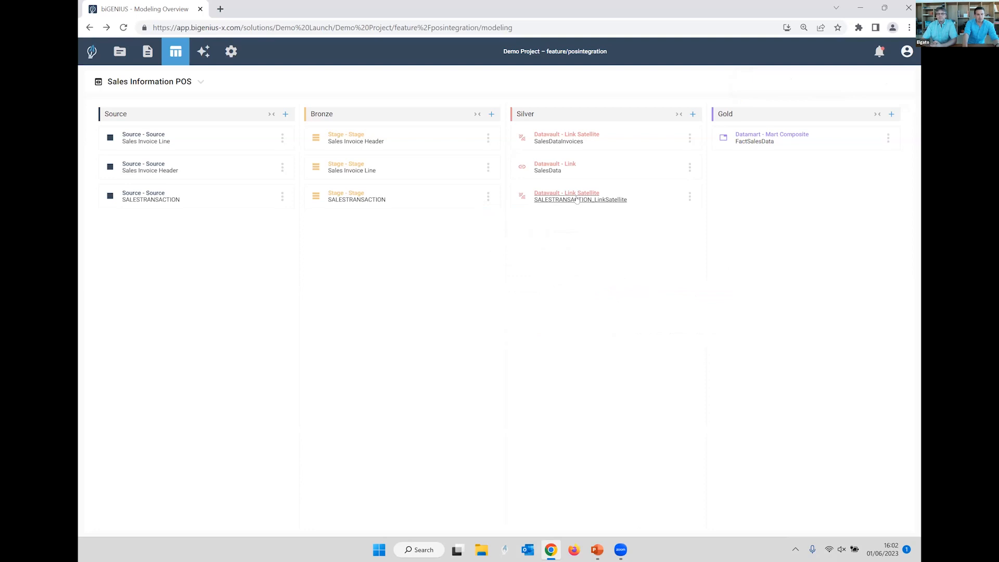
Add a relationship from SALESTRANSACTION_LinkSatellite to the SalesData link and check the matching keys.
{"action": "left_click", "coordinate": [577, 201]}
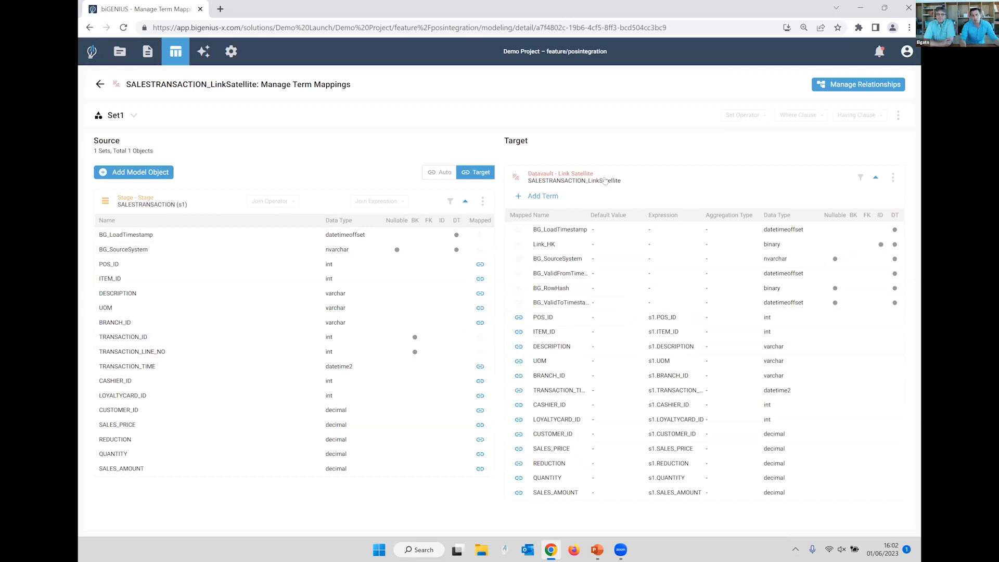
{"action": "left_click", "coordinate": [854, 87]}
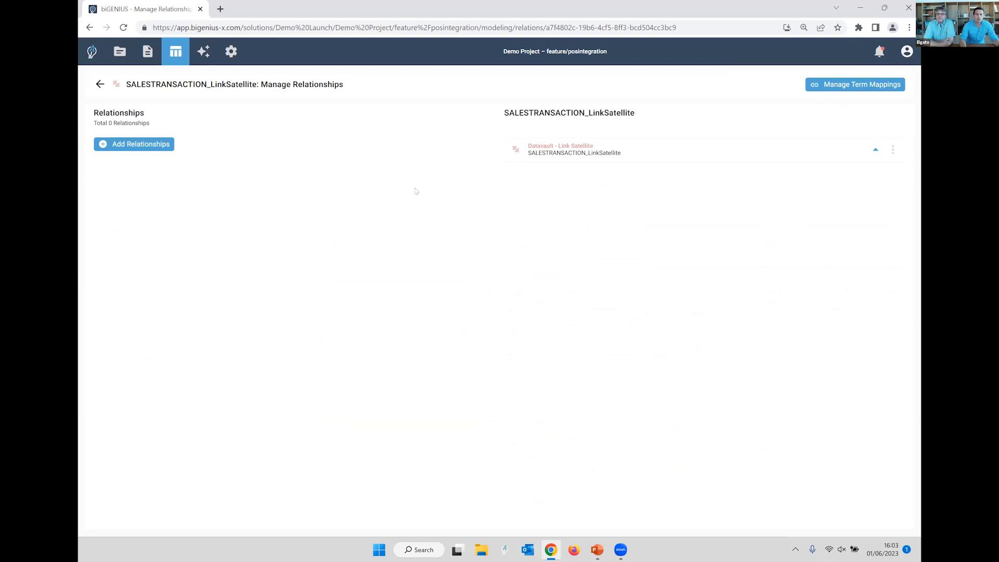
{"action": "left_click", "coordinate": [154, 150]}
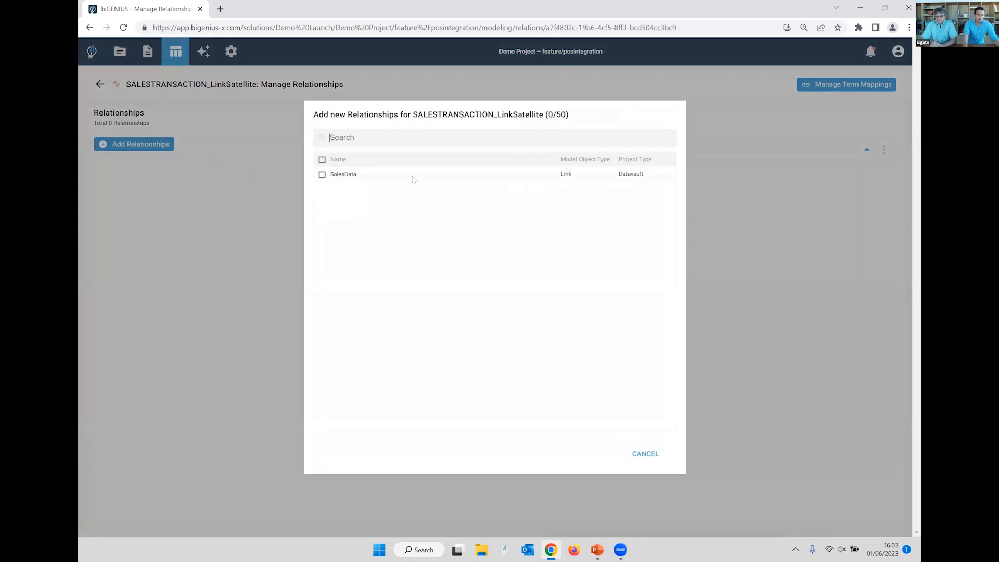
{"action": "left_click", "coordinate": [323, 175]}
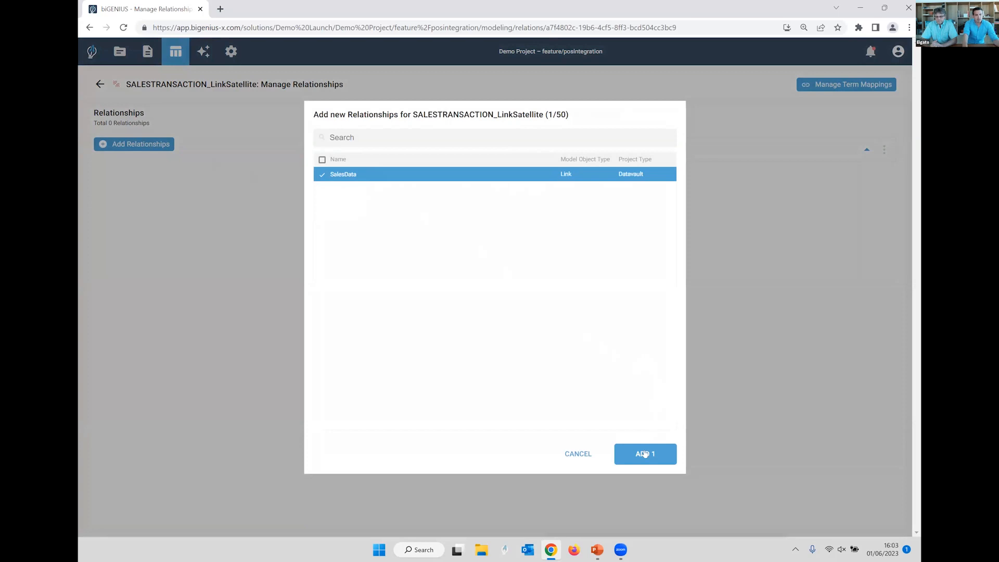
{"action": "left_click", "coordinate": [646, 455]}
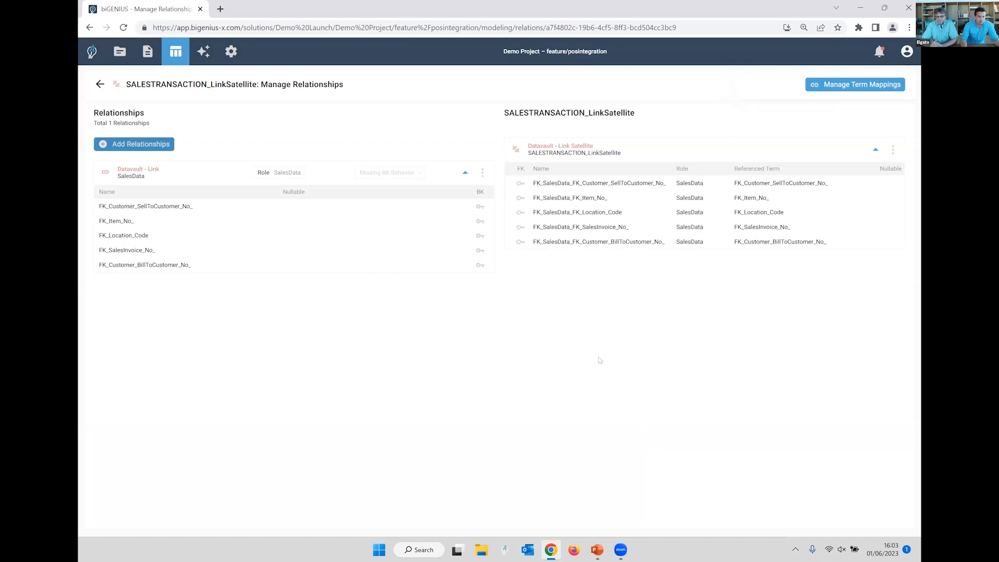
{"action": "left_click", "coordinate": [475, 222]}
{"action": "left_click", "coordinate": [475, 236]}
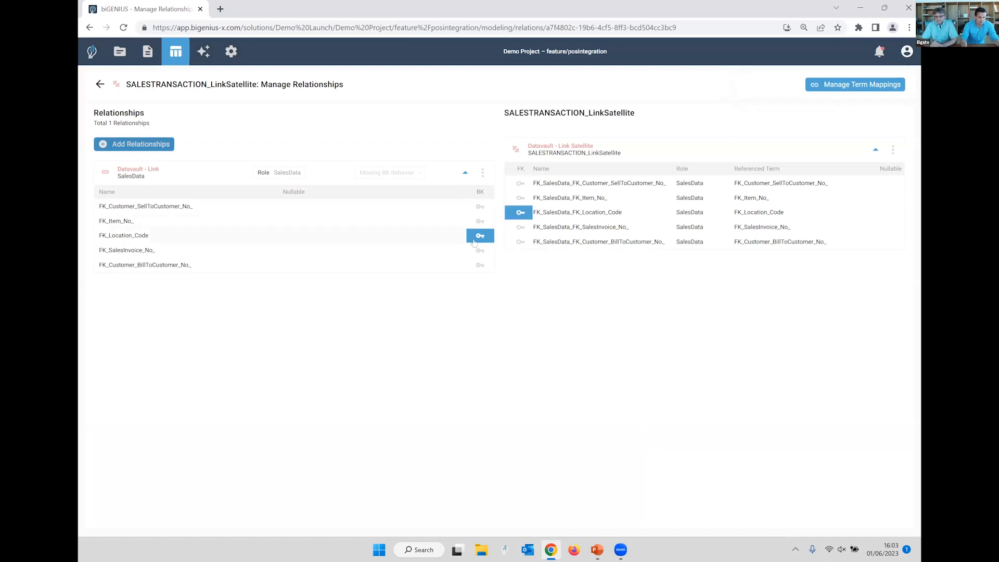
{"action": "left_click", "coordinate": [478, 222]}
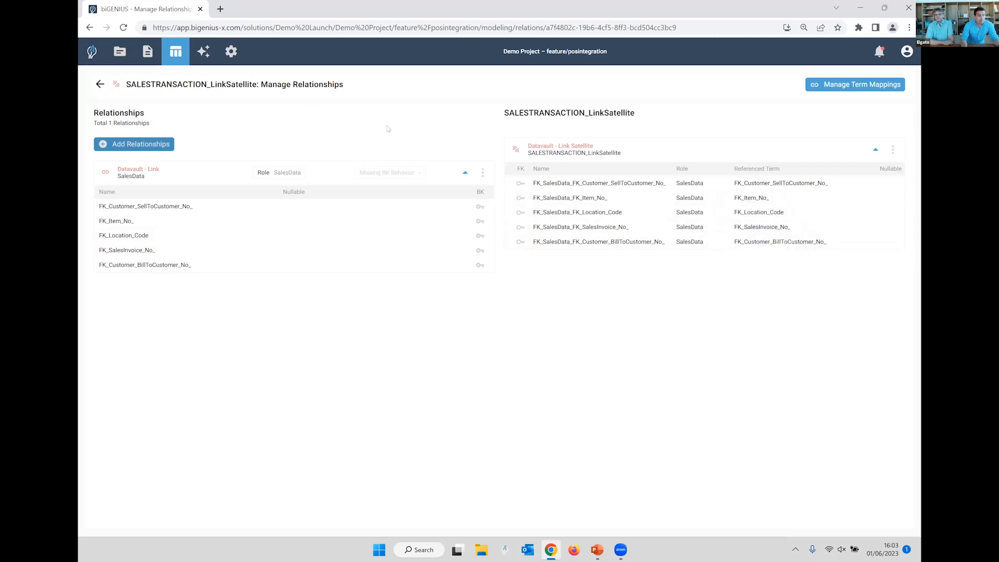
Return to the link satellite's term mappings and filter the target terms to foreign keys only.
{"action": "left_click", "coordinate": [100, 84]}
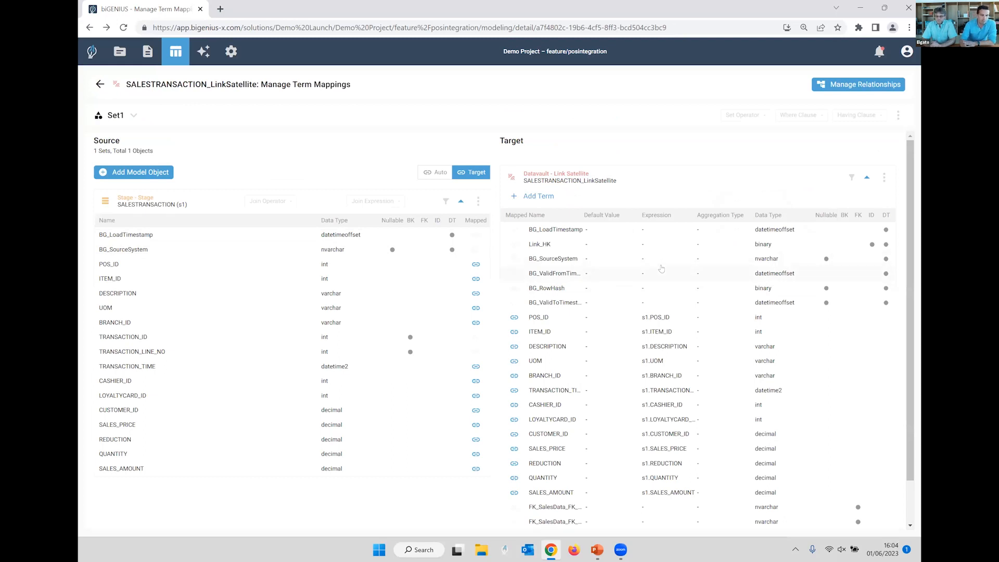
{"action": "left_click", "coordinate": [851, 179]}
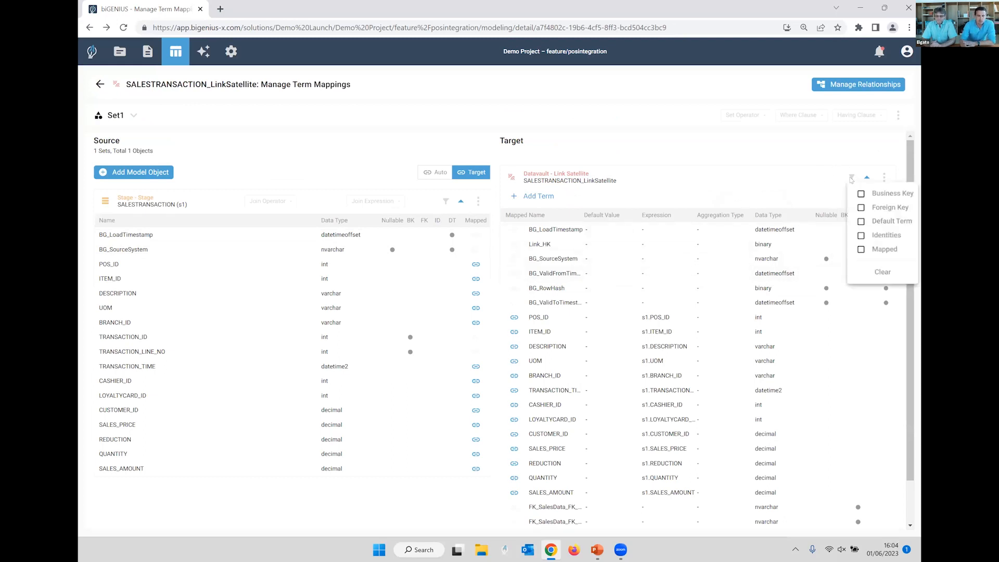
{"action": "left_click", "coordinate": [859, 208]}
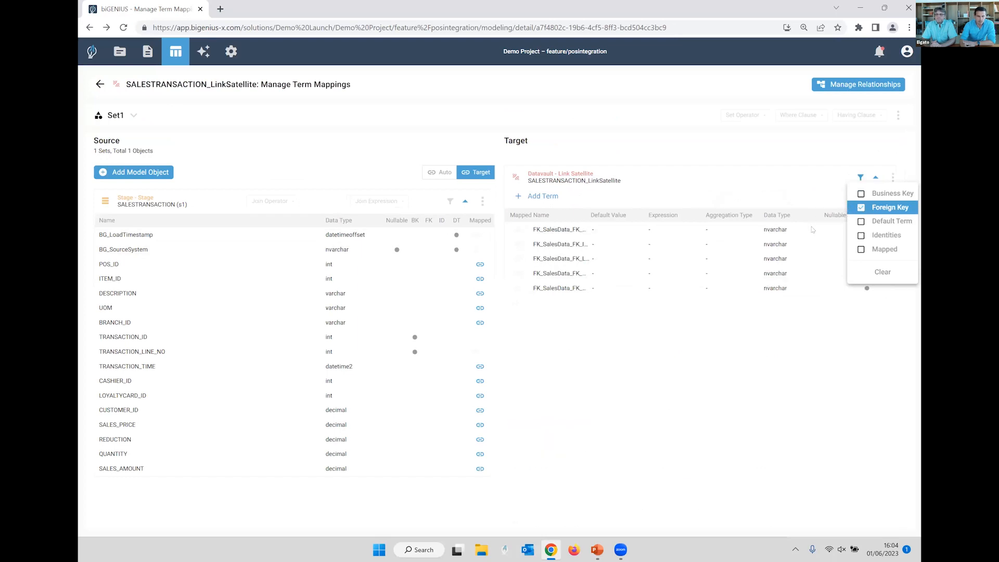
{"action": "left_click", "coordinate": [589, 344]}
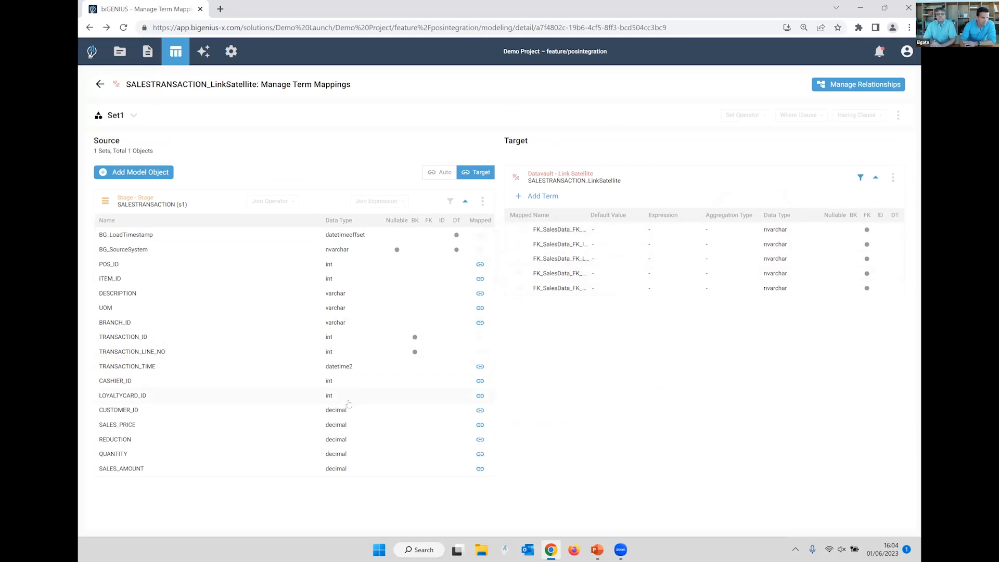
Map CUSTOMER_ID, ITEM_ID, BRANCH_ID and TRANSACTION_ID to the sell-to customer, item, location and sales invoice foreign keys.
{"action": "left_click", "coordinate": [481, 412]}
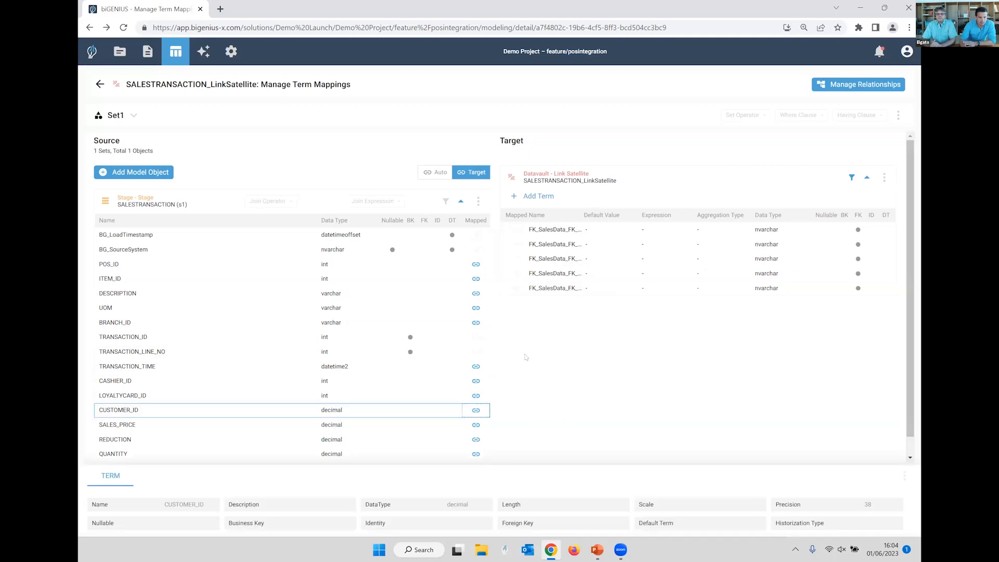
{"action": "left_click", "coordinate": [516, 230]}
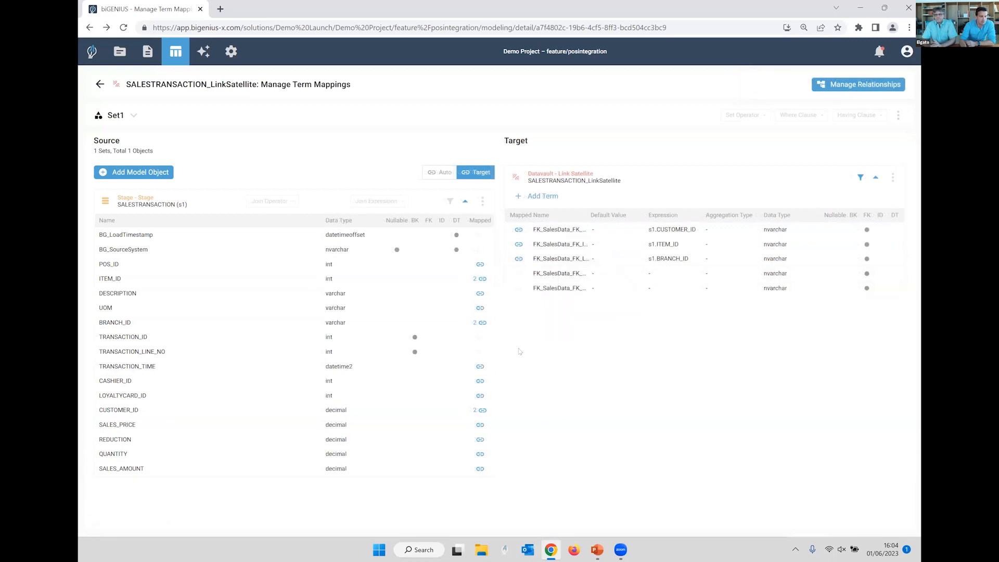
{"action": "mouse_move", "coordinate": [481, 342]}
{"action": "left_click", "coordinate": [480, 339]}
{"action": "left_click", "coordinate": [518, 274]}
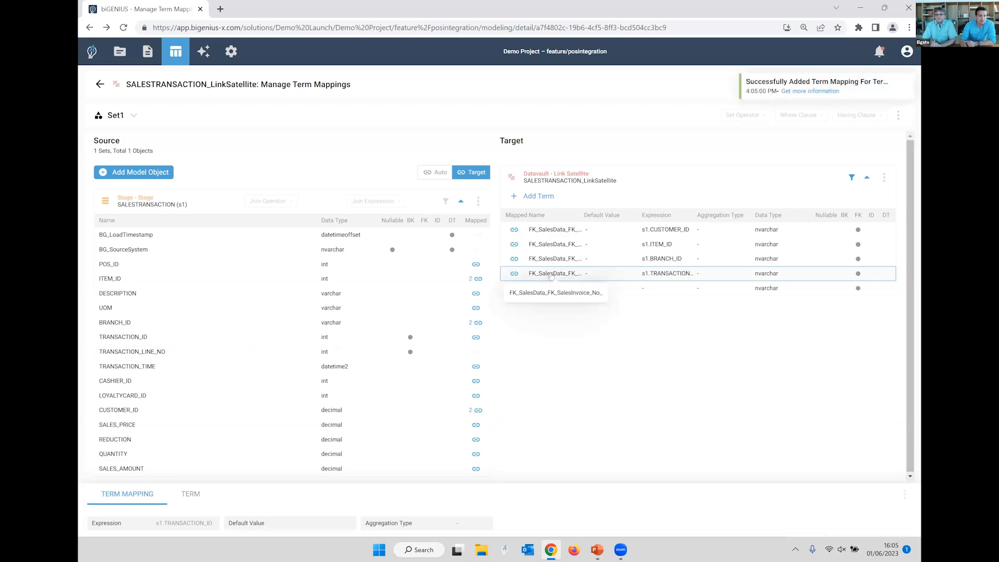
Add TRANSACTION_LINE_NO to the sales invoice foreign key mapping, setting its expression to s1.TRANSACTION_ID + s1.TRANSACTION_LINE_NO.
{"action": "mouse_move", "coordinate": [466, 350]}
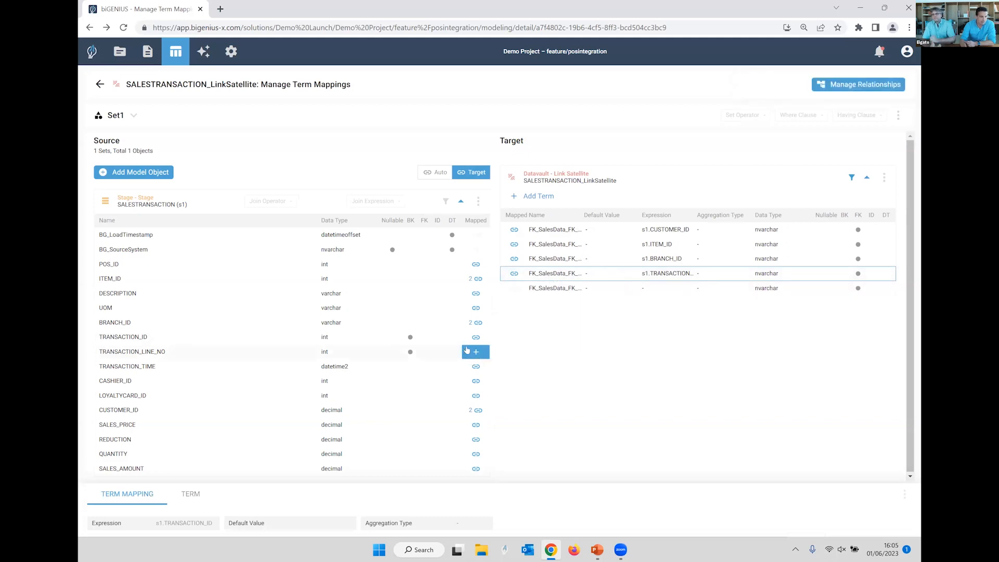
{"action": "left_click", "coordinate": [471, 352]}
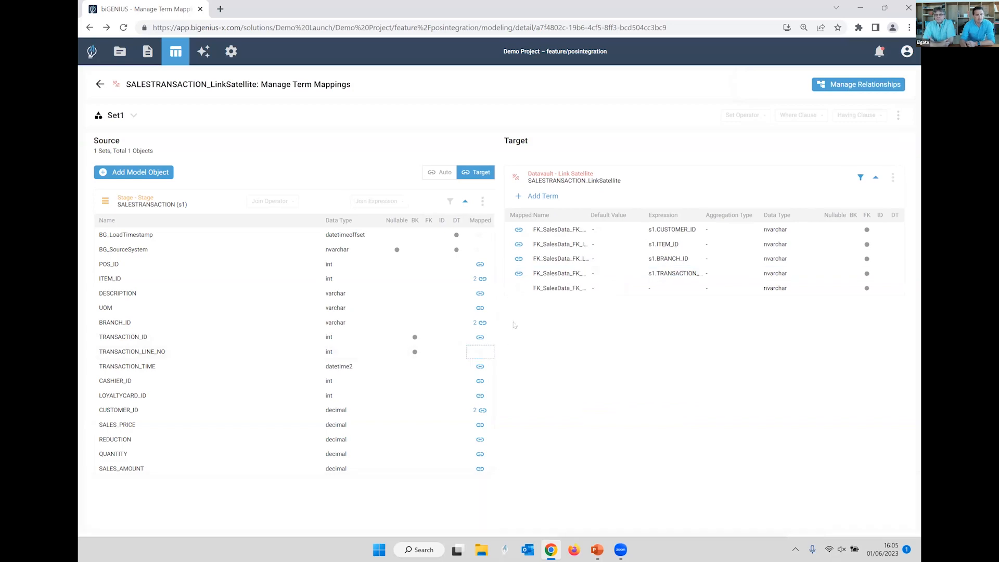
{"action": "mouse_move", "coordinate": [514, 278]}
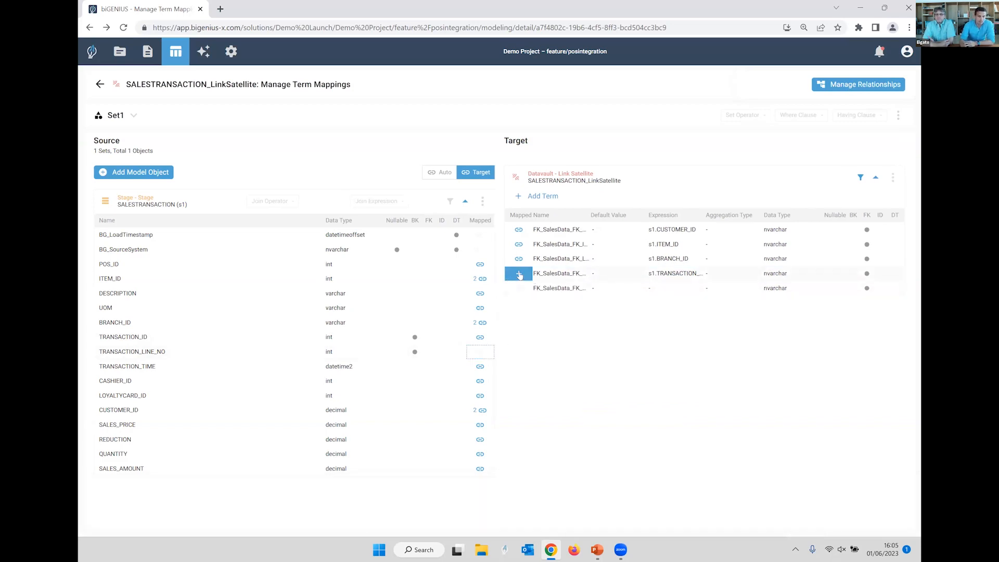
{"action": "left_click", "coordinate": [519, 275]}
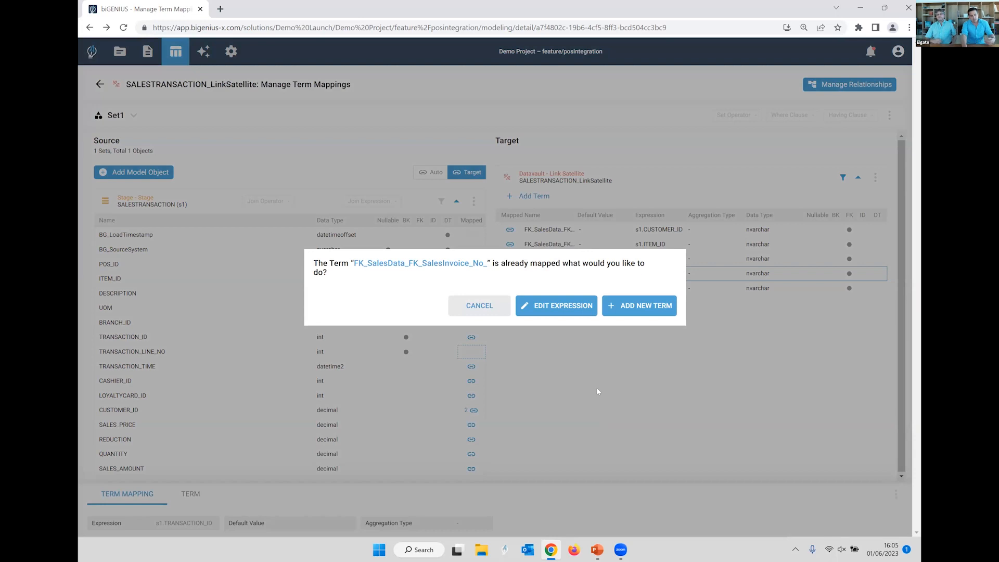
{"action": "left_click", "coordinate": [576, 305]}
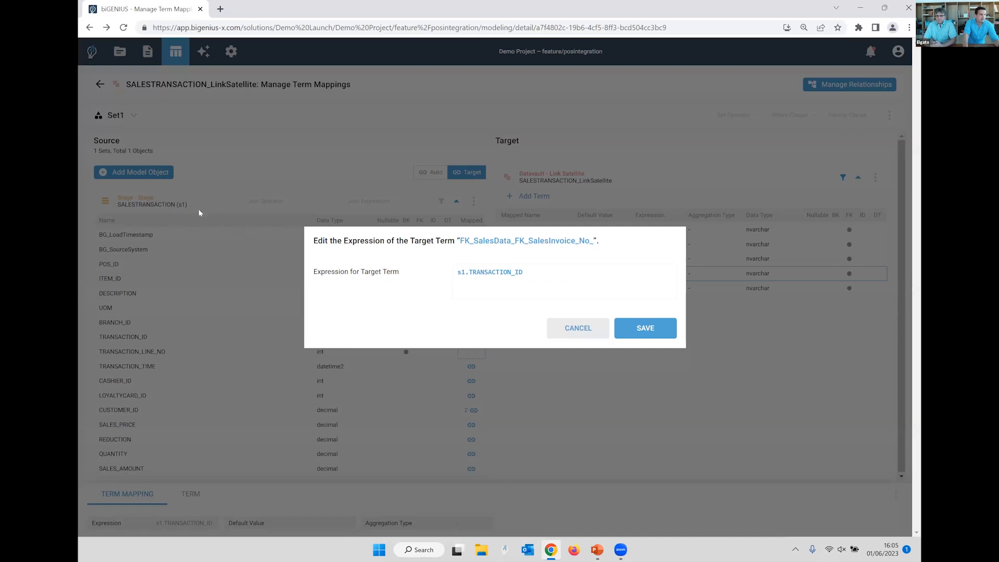
{"action": "left_click", "coordinate": [549, 273]}
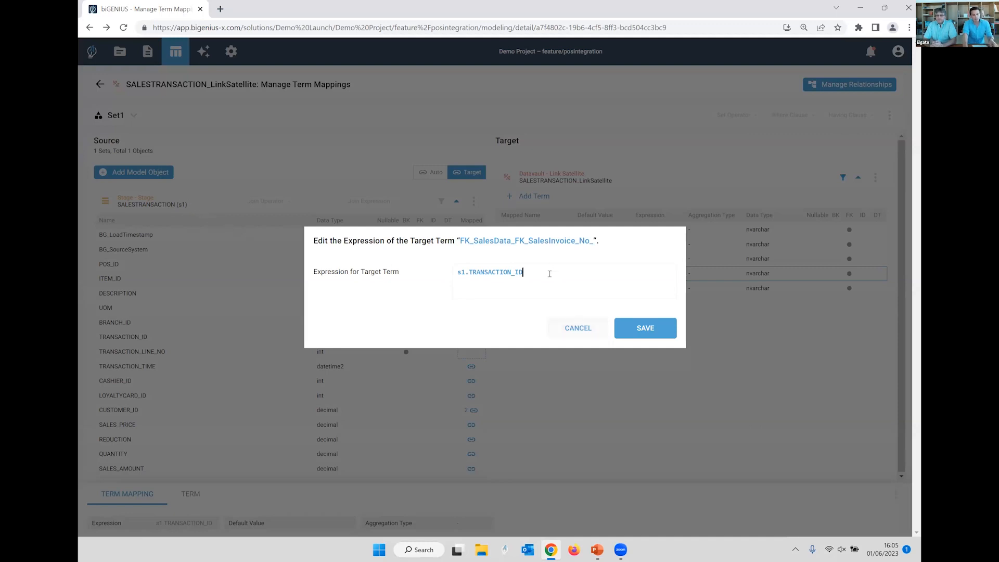
{"action": "type", "text": "+"}
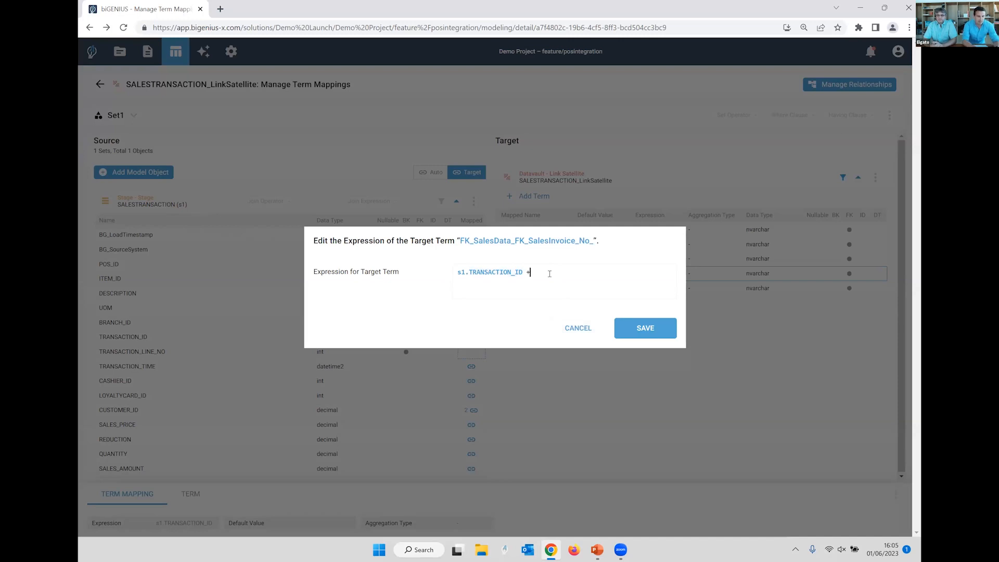
{"action": "type", "text": " s1."}
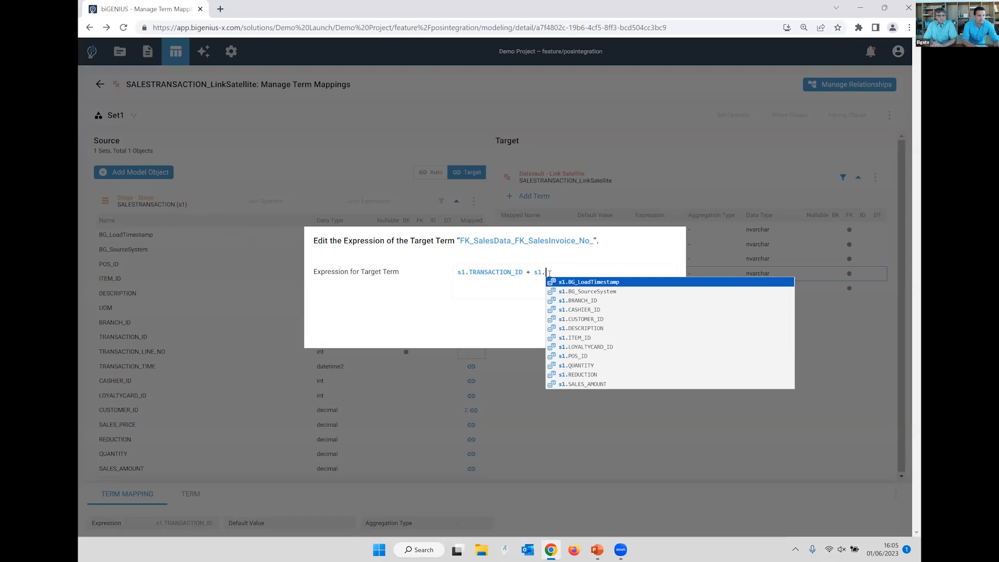
{"action": "type", "text": "tran"}
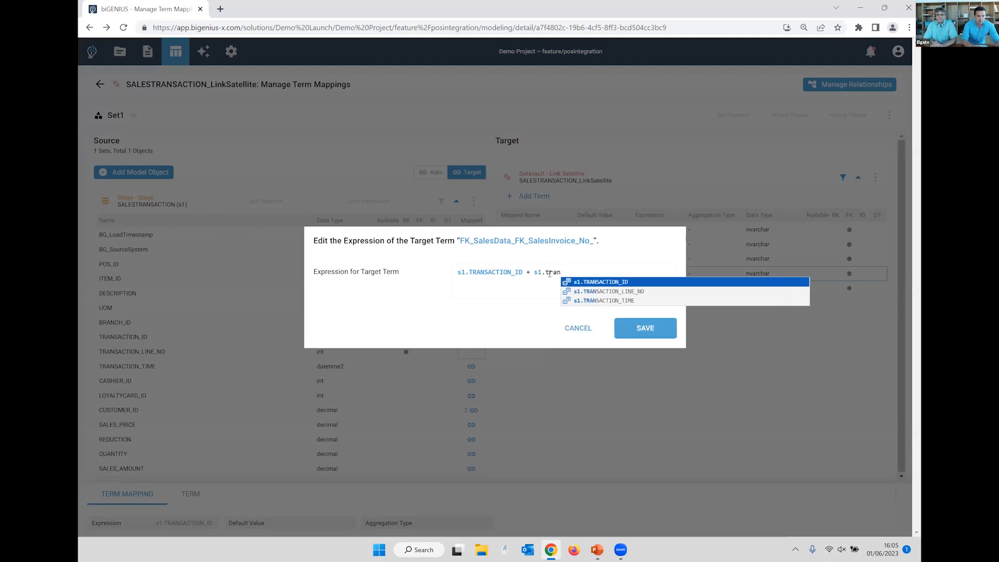
{"action": "key", "text": "Down"}
{"action": "key", "text": "Return"}
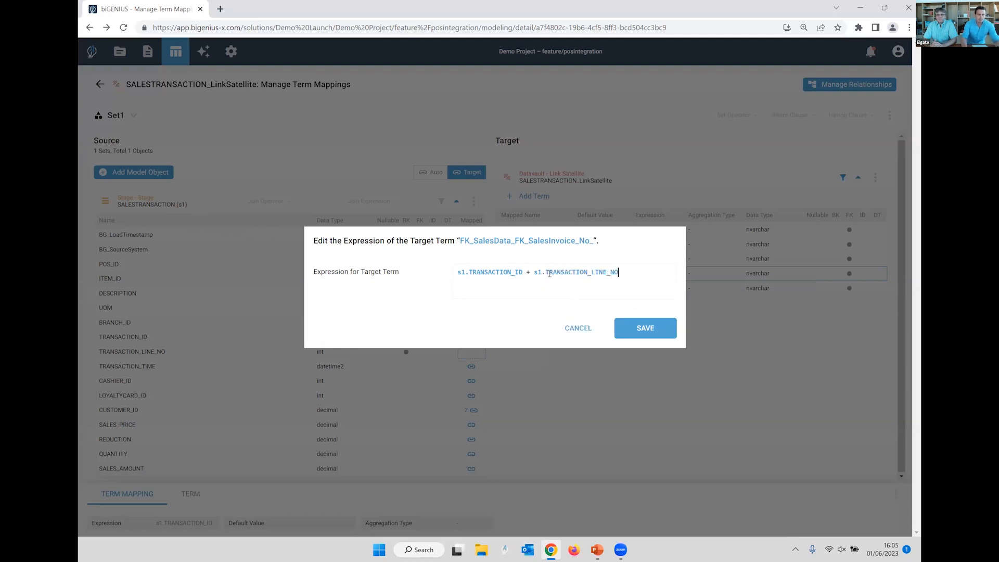
{"action": "left_click", "coordinate": [656, 327]}
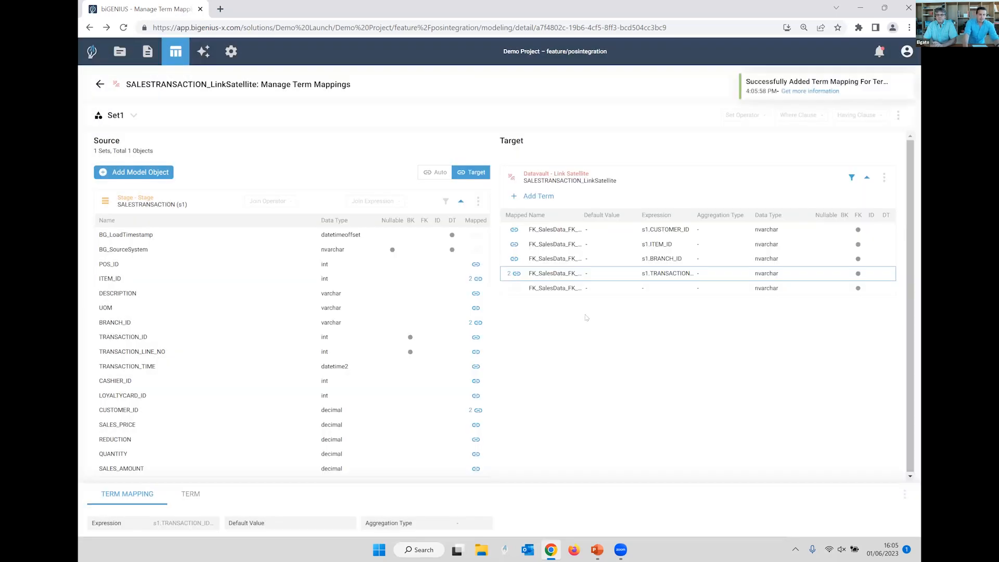
Clear the foreign key filter on the link satellite's target terms, review all mappings and return to the modeling overview.
{"action": "mouse_move", "coordinate": [515, 279]}
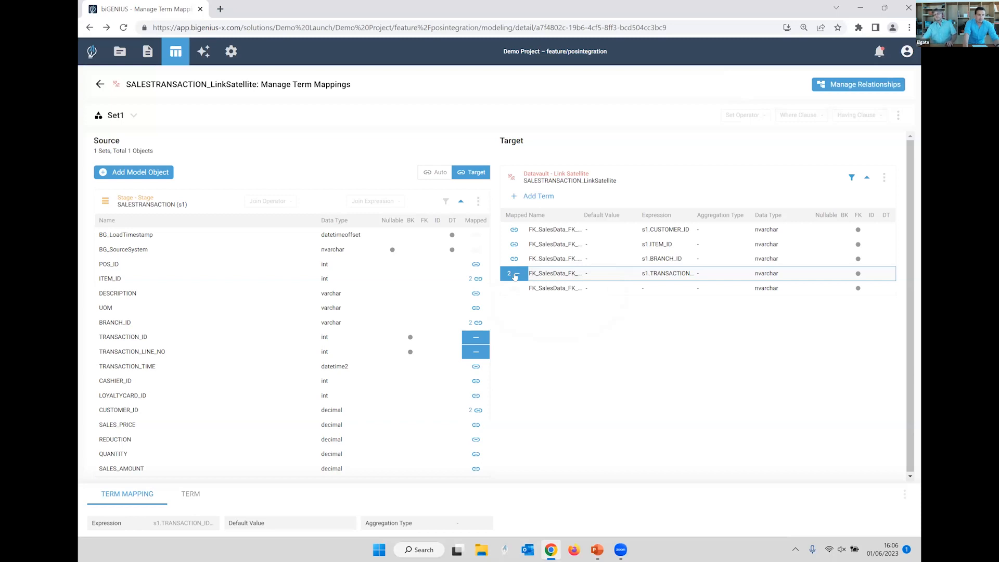
{"action": "left_click", "coordinate": [852, 177]}
{"action": "left_click", "coordinate": [830, 272]}
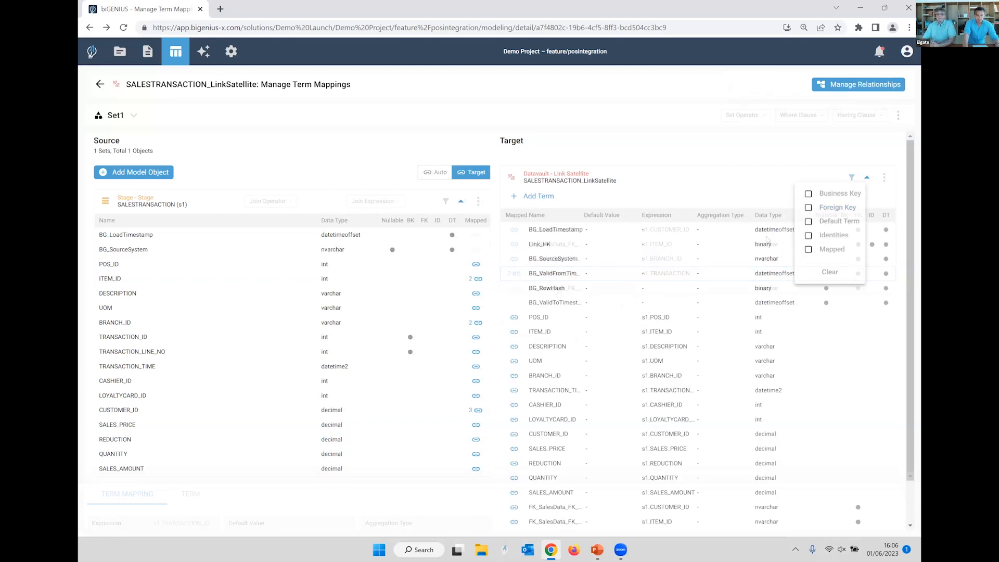
{"action": "left_click", "coordinate": [692, 179]}
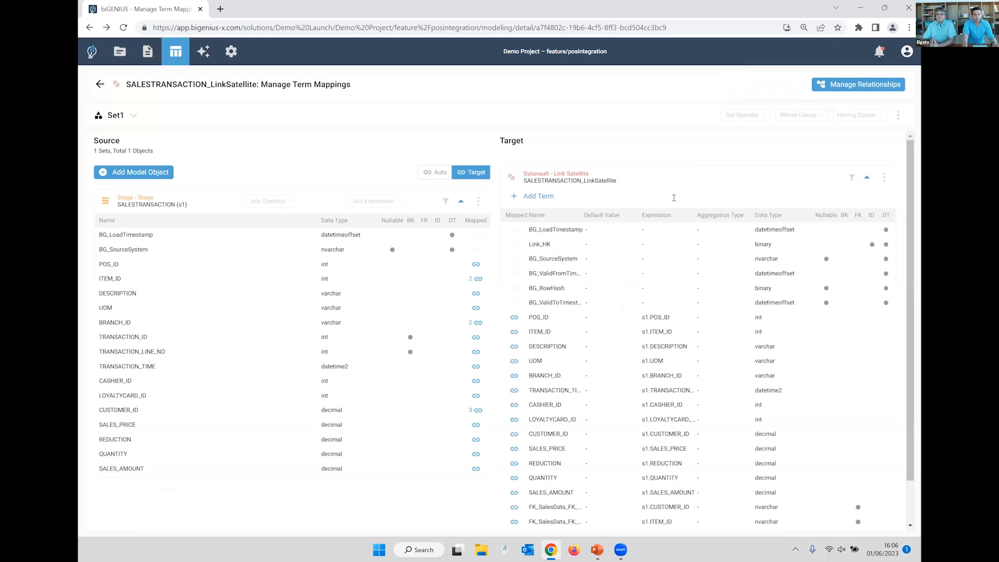
{"action": "scroll", "coordinate": [654, 286], "scroll_direction": "down", "scroll_amount": 1}
{"action": "scroll", "coordinate": [654, 287], "scroll_direction": "down", "scroll_amount": 1}
{"action": "key", "text": "alt+Left"}
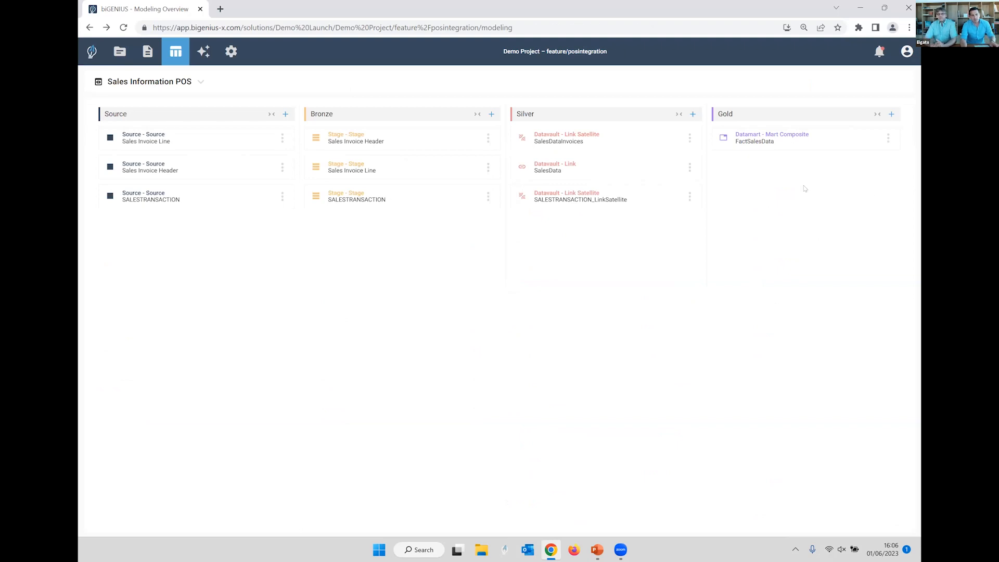
In FactSalesData's term mappings, create a new set named Set2 in Dataflow1 with the Union set operator.
{"action": "left_click", "coordinate": [778, 136]}
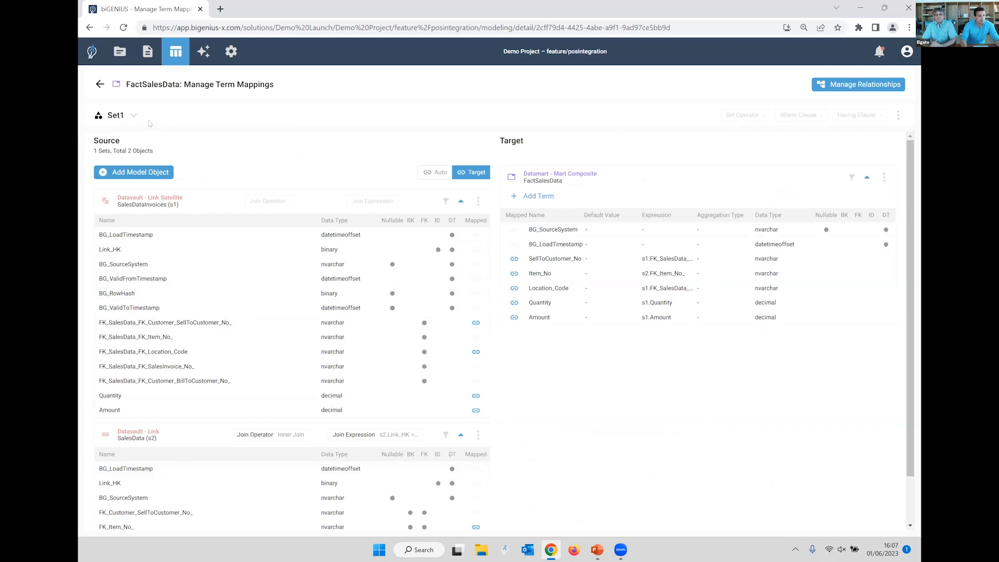
{"action": "left_click", "coordinate": [135, 115]}
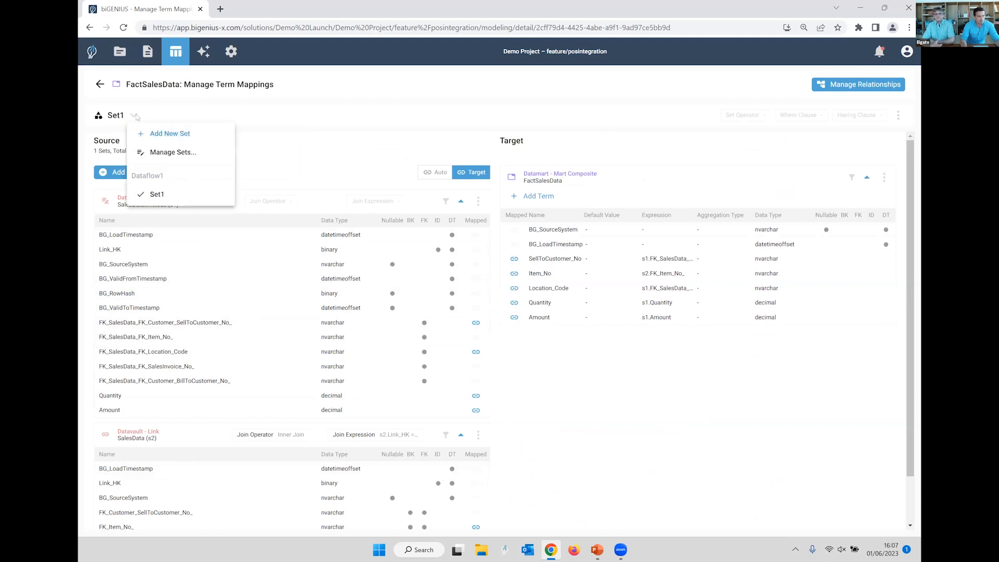
{"action": "left_click", "coordinate": [164, 136]}
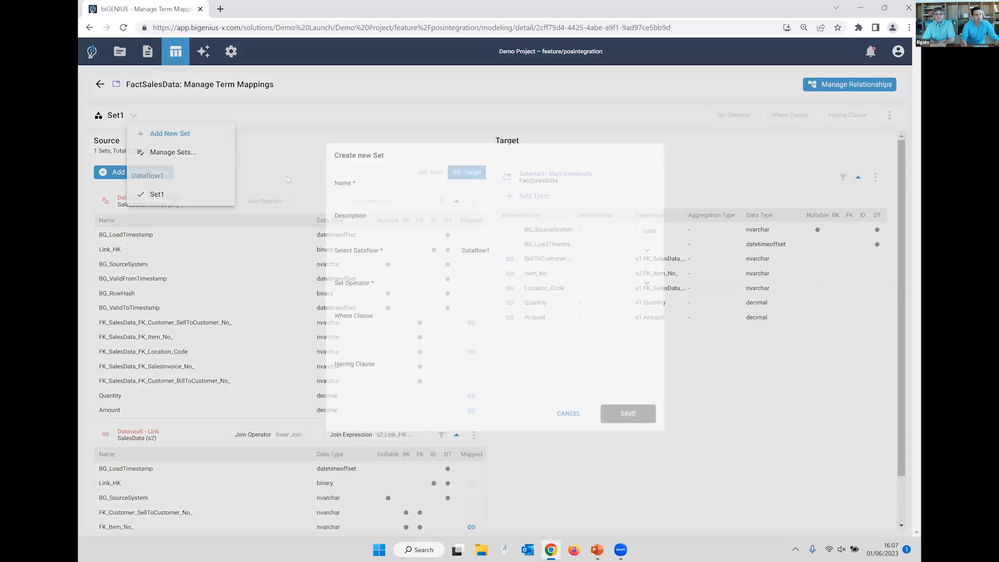
{"action": "type", "text": "Set2"}
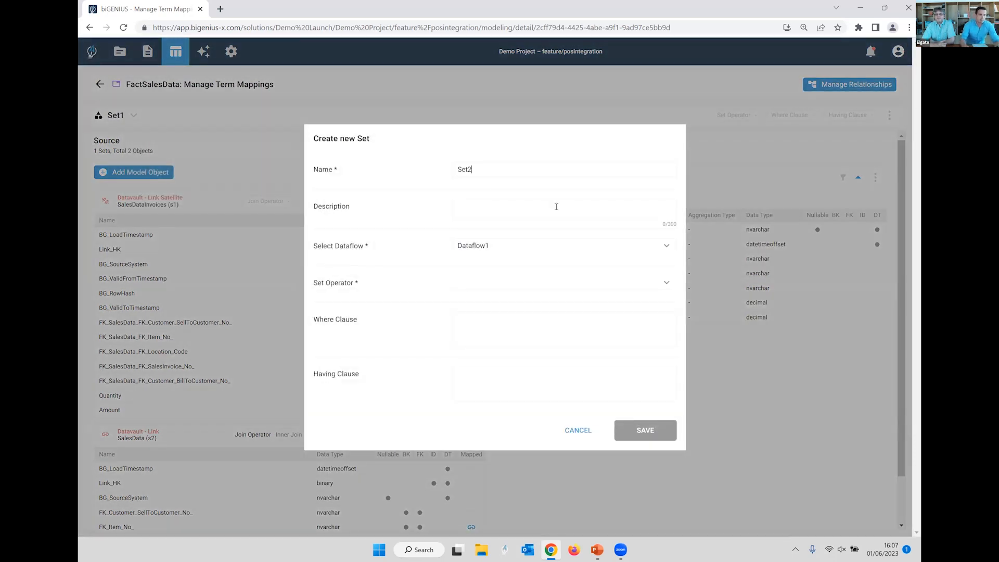
{"action": "left_click", "coordinate": [483, 284]}
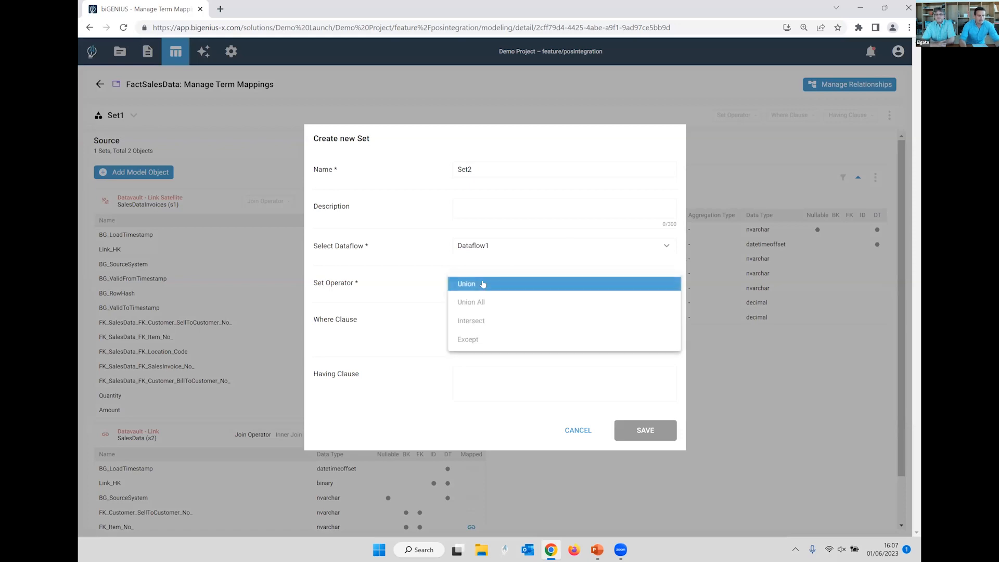
{"action": "left_click", "coordinate": [481, 286]}
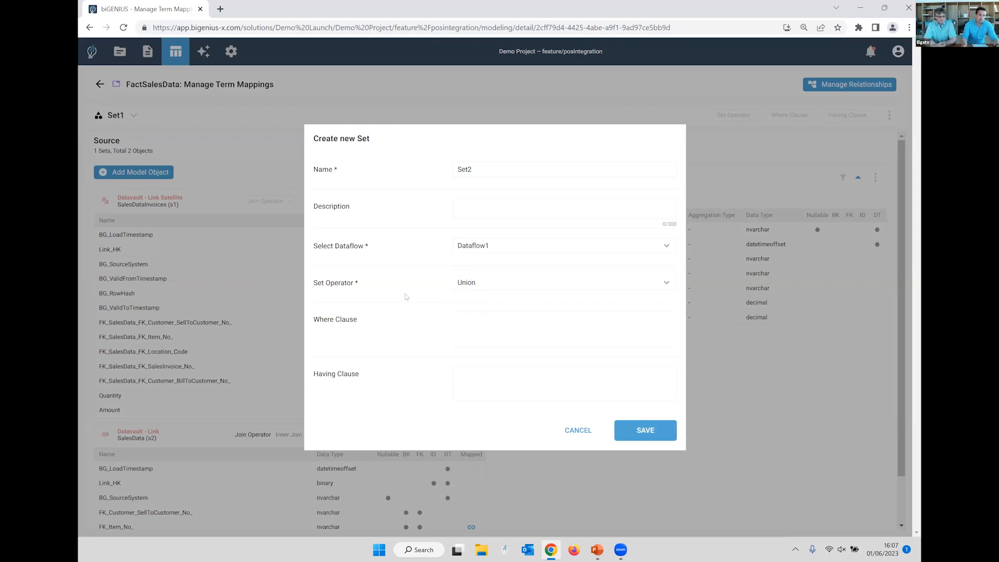
{"action": "left_click", "coordinate": [652, 433]}
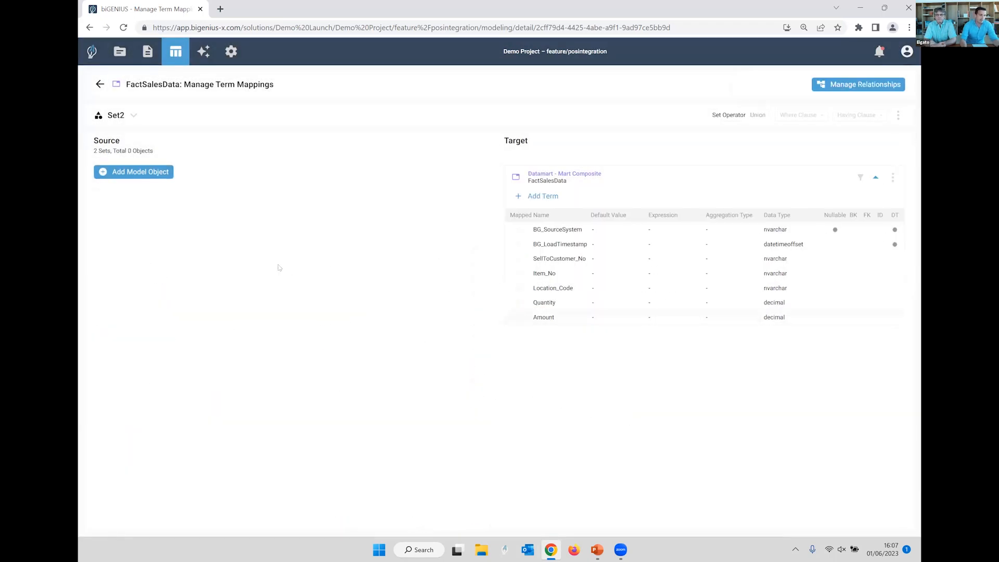
Add SALESTRANSACTION_LinkSatellite as the source model object of Set2.
{"action": "left_click", "coordinate": [149, 173]}
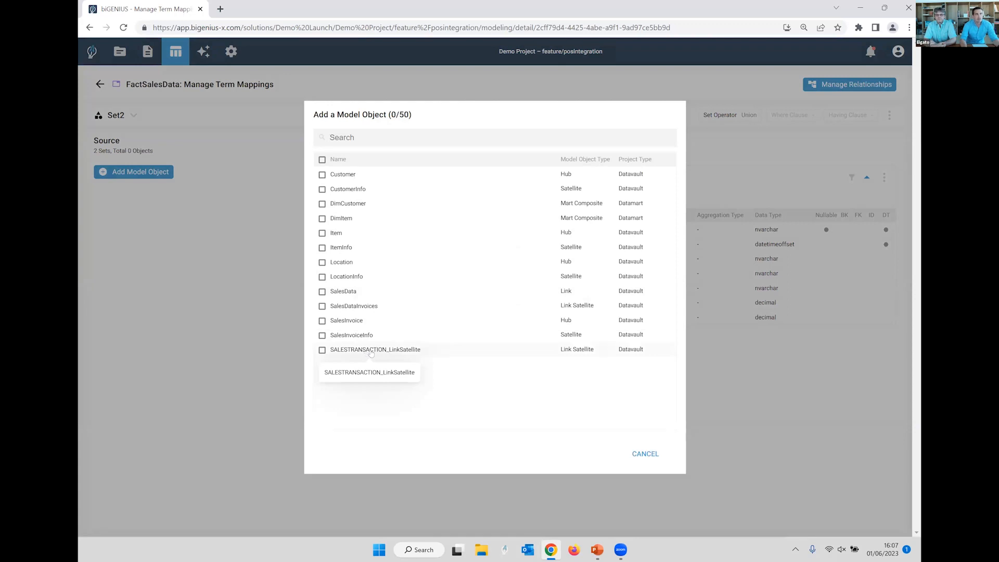
{"action": "left_click", "coordinate": [371, 350]}
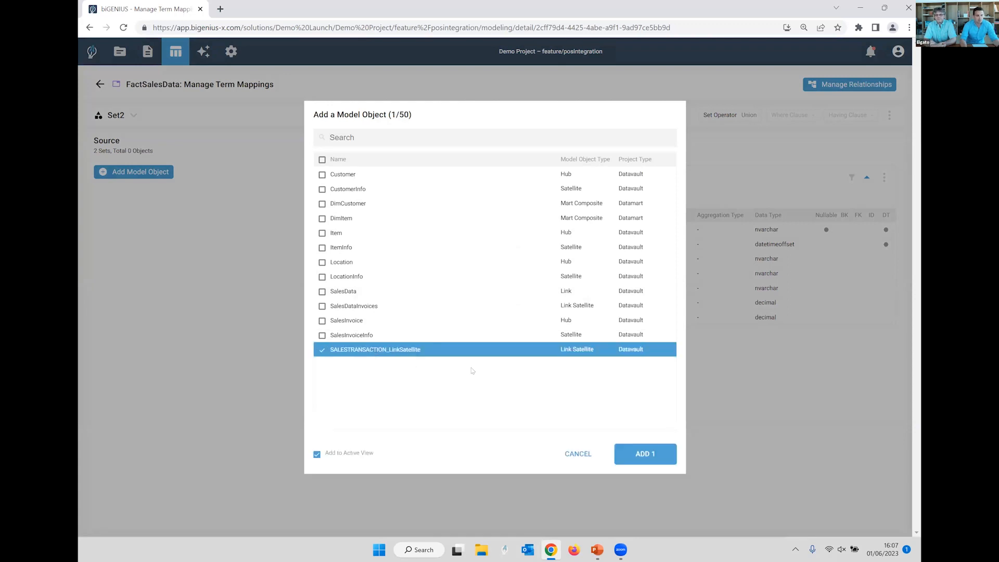
{"action": "left_click", "coordinate": [644, 454]}
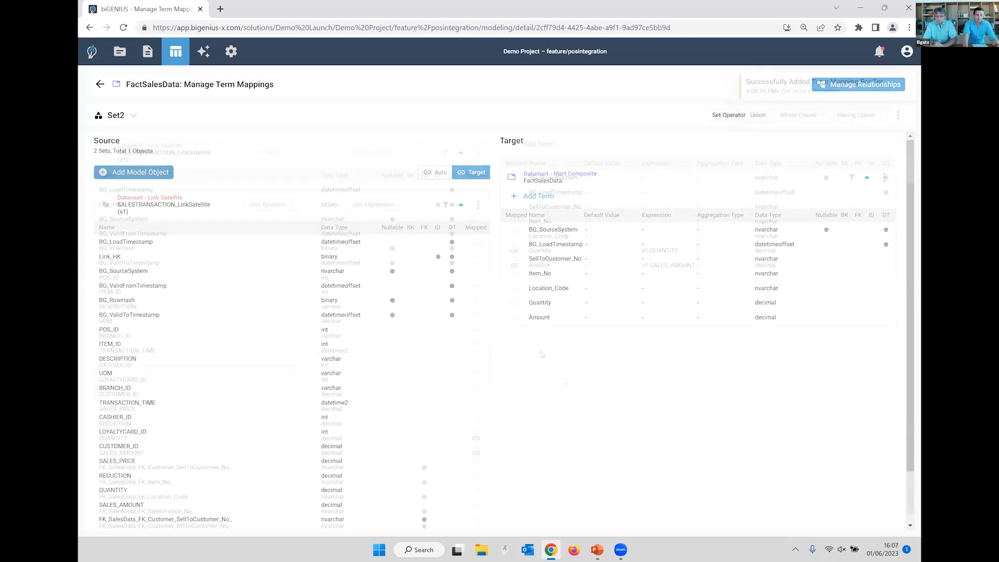
Filter the source terms to foreign keys and map the sell-to customer, item and location keys to SellToCustomer_No, Item_No and Location_Code.
{"action": "left_click", "coordinate": [445, 205]}
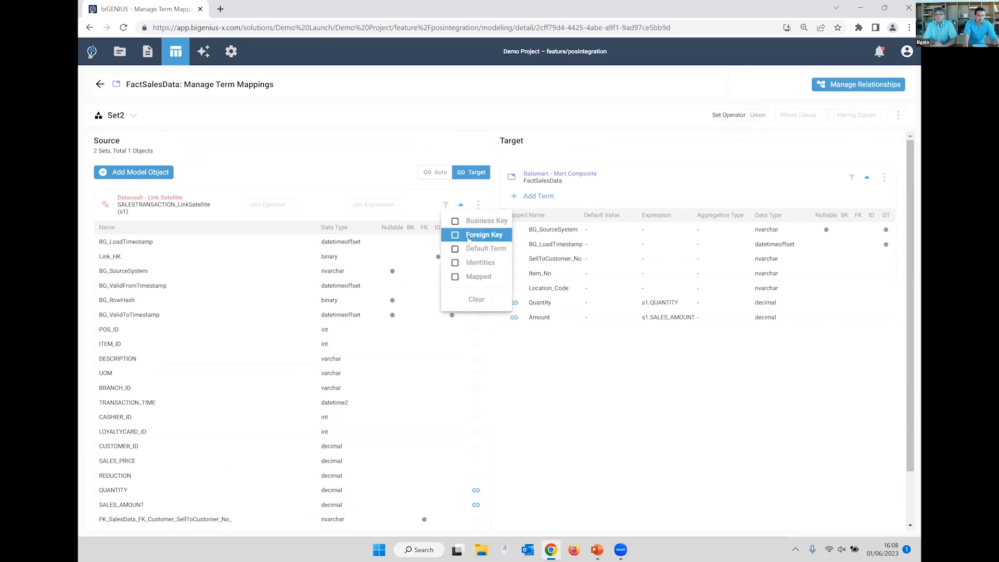
{"action": "left_click", "coordinate": [453, 236]}
{"action": "left_click", "coordinate": [496, 399]}
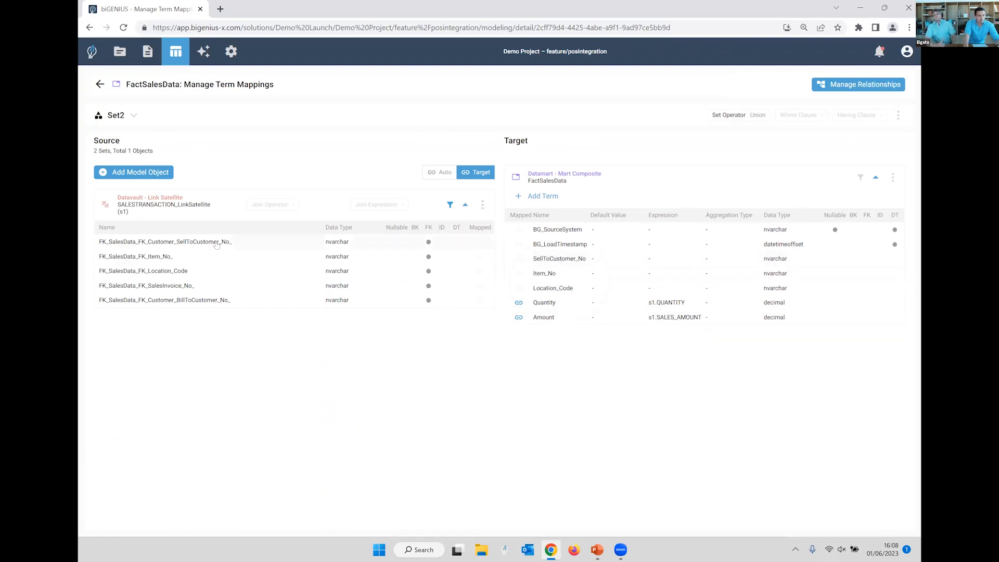
{"action": "left_click", "coordinate": [478, 243]}
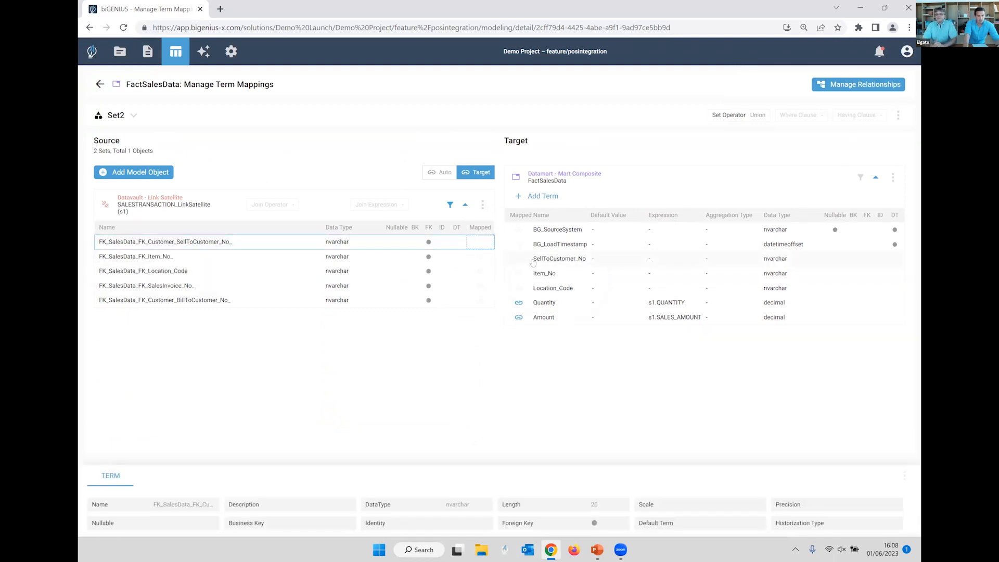
{"action": "left_click", "coordinate": [518, 260]}
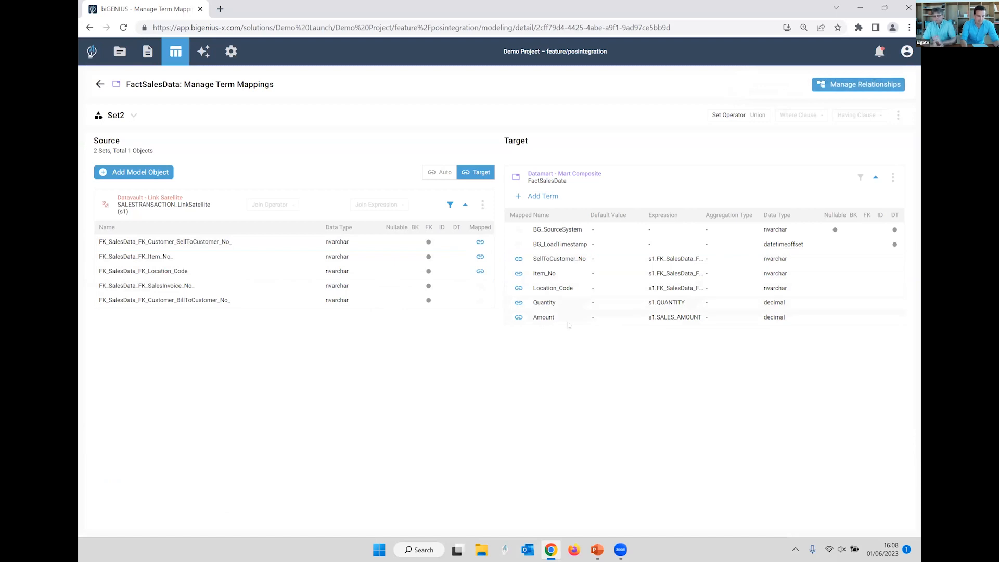
Clear the foreign key filter on the source terms and review the complete term mappings of Set2.
{"action": "left_click", "coordinate": [451, 205]}
{"action": "left_click", "coordinate": [471, 300]}
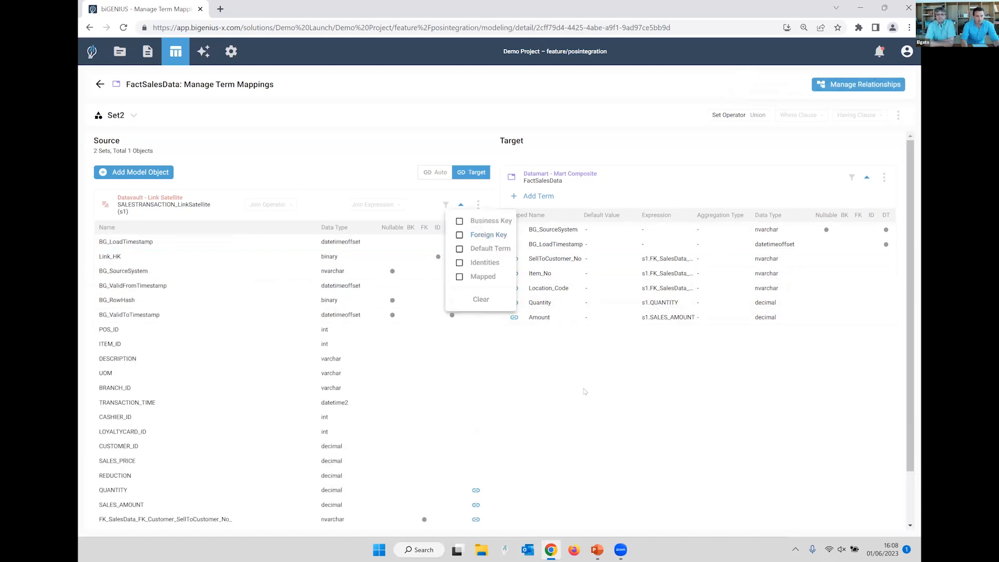
{"action": "scroll", "coordinate": [526, 308], "scroll_direction": "down", "scroll_amount": 1}
{"action": "scroll", "coordinate": [495, 249], "scroll_direction": "up", "scroll_amount": 1}
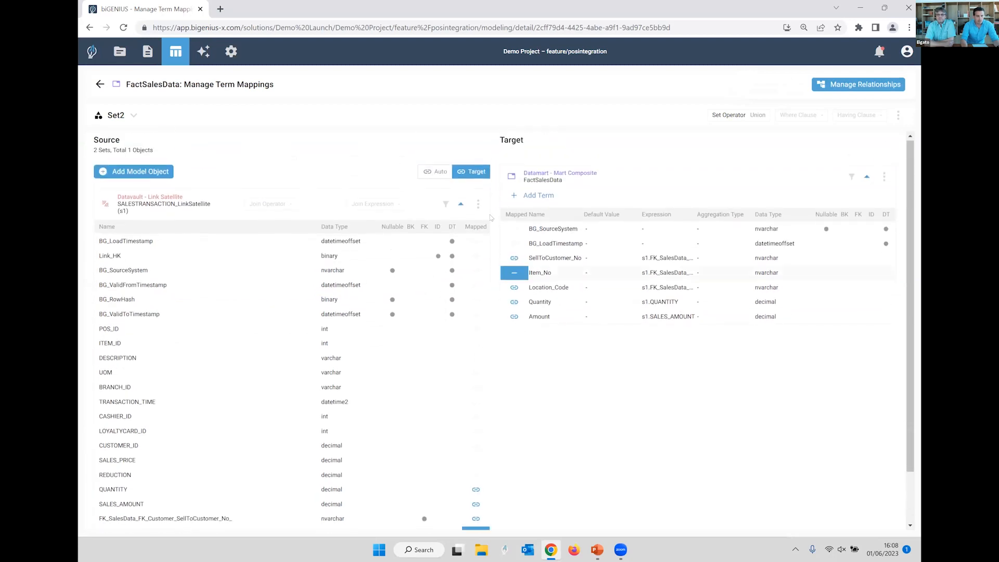
{"action": "scroll", "coordinate": [575, 375], "scroll_direction": "down", "scroll_amount": 1}
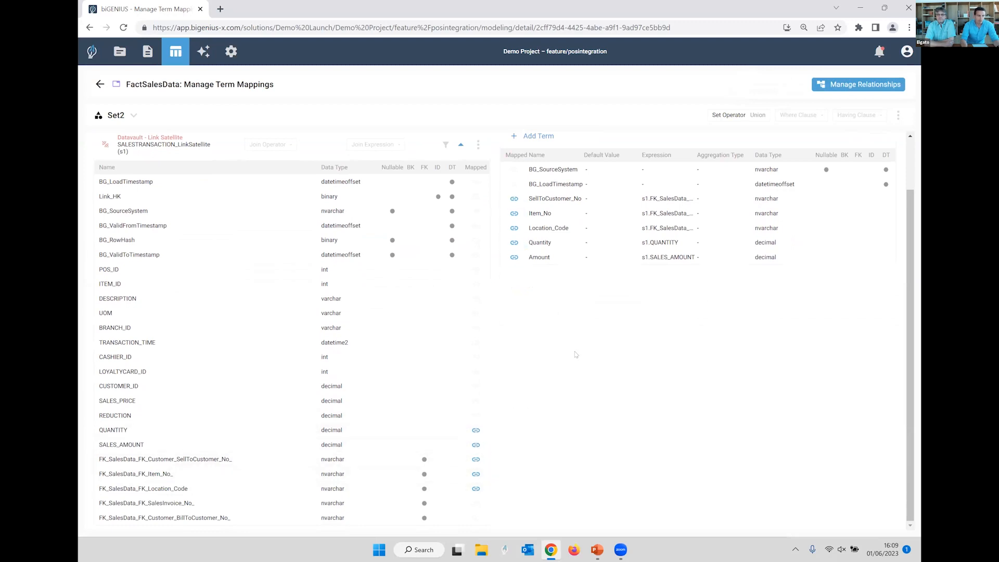
{"action": "scroll", "coordinate": [575, 358], "scroll_direction": "up", "scroll_amount": 1}
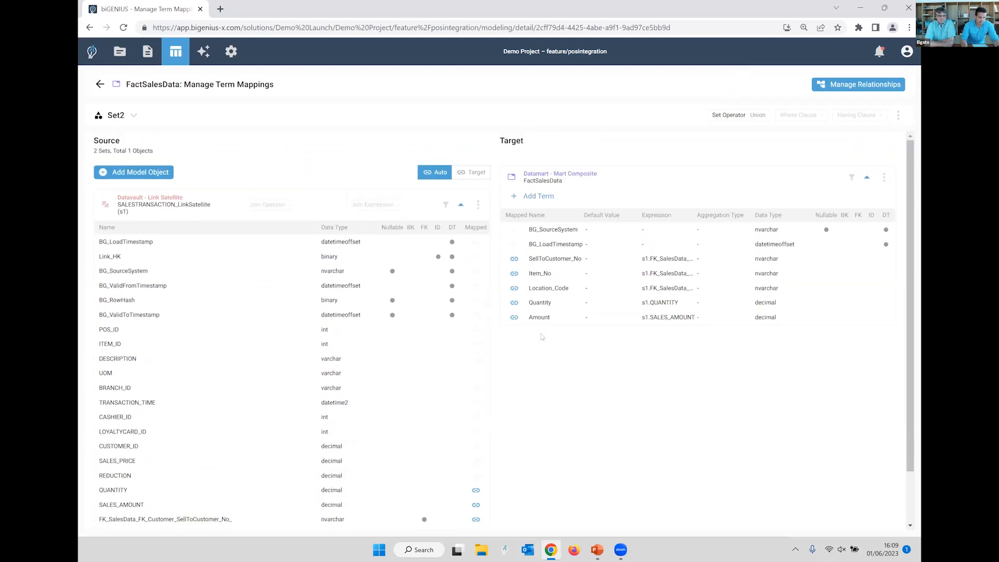
Return to the modeling overview and show the data lineage of FactSalesData in the expanded view.
{"action": "left_click", "coordinate": [100, 84]}
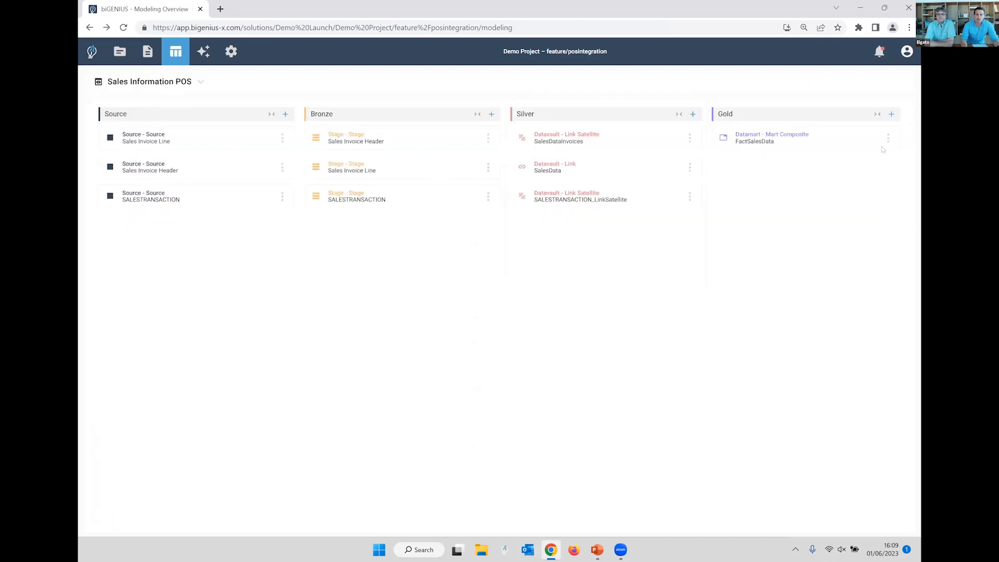
{"action": "left_click", "coordinate": [888, 138]}
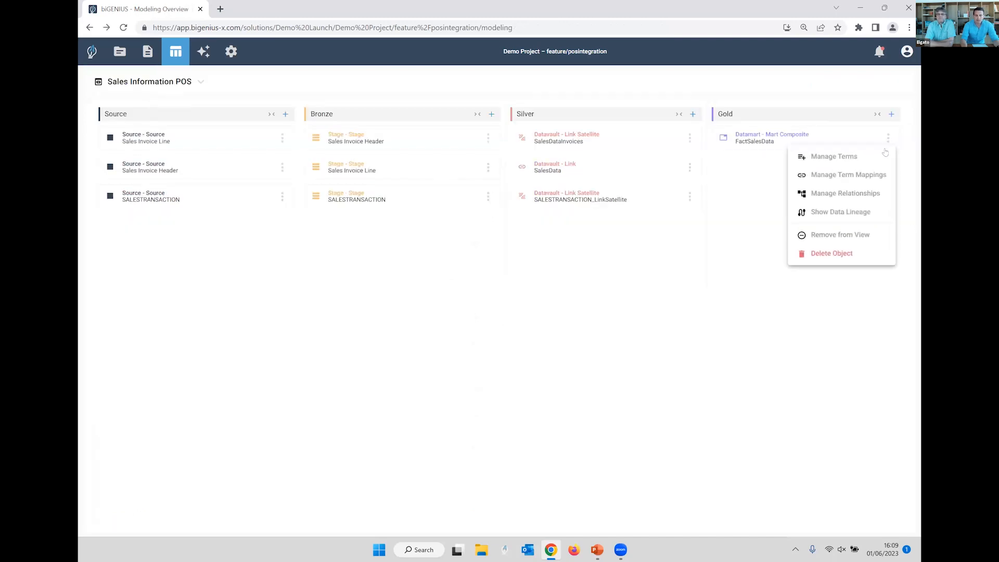
{"action": "left_click", "coordinate": [867, 213]}
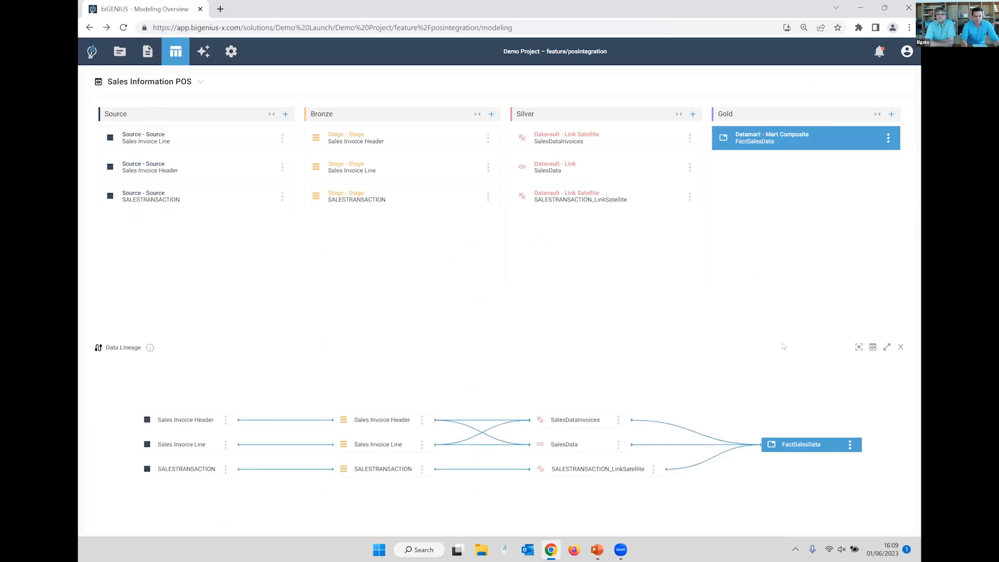
{"action": "left_click", "coordinate": [886, 348]}
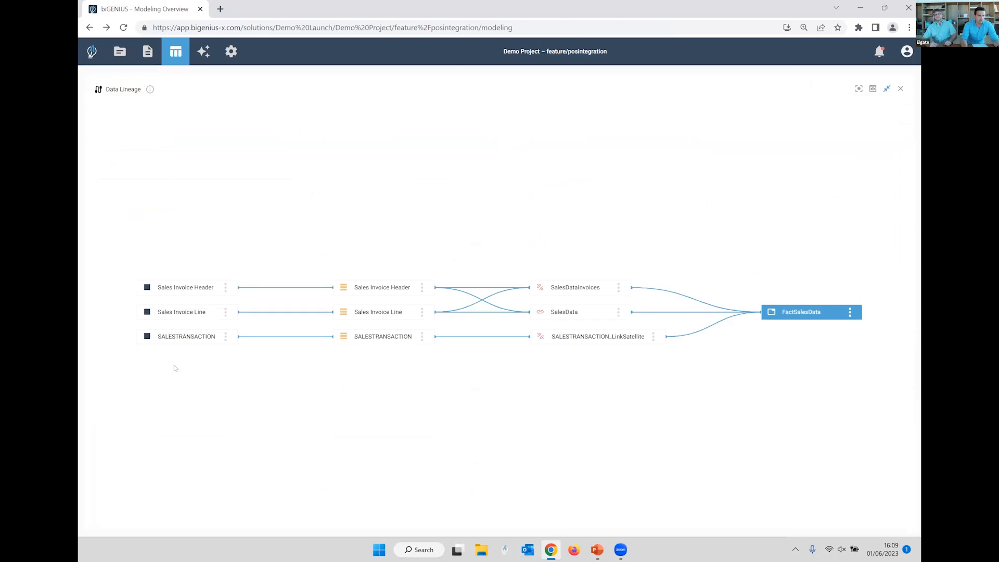
Move the SALESTRANSACTION source, its stage object and SALESTRANSACTION_LinkSatellite lower in the lineage diagram to separate the POS flow.
{"action": "left_click_drag", "start_coordinate": [188, 336], "coordinate": [193, 364]}
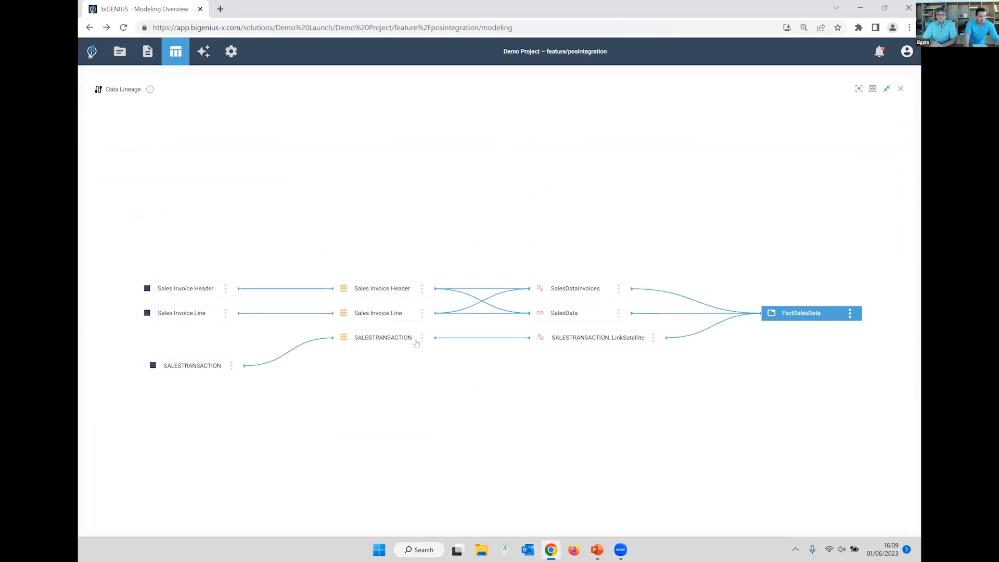
{"action": "left_click_drag", "start_coordinate": [389, 336], "coordinate": [393, 367]}
{"action": "left_click_drag", "start_coordinate": [583, 337], "coordinate": [573, 366]}
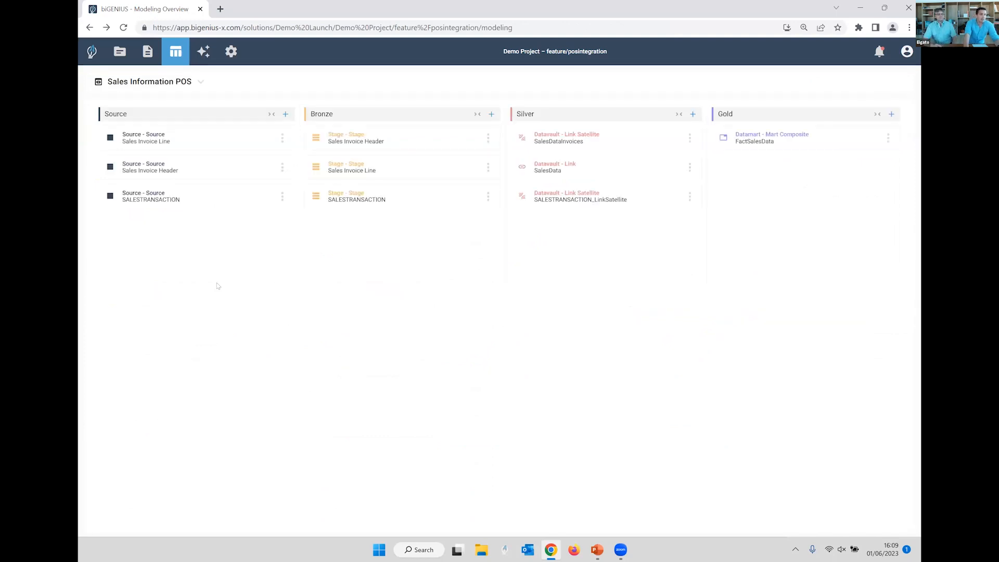
Start generating the artifacts for the feature/posintegration branch and switch to the PowerPoint slide show.
{"action": "left_click", "coordinate": [202, 58]}
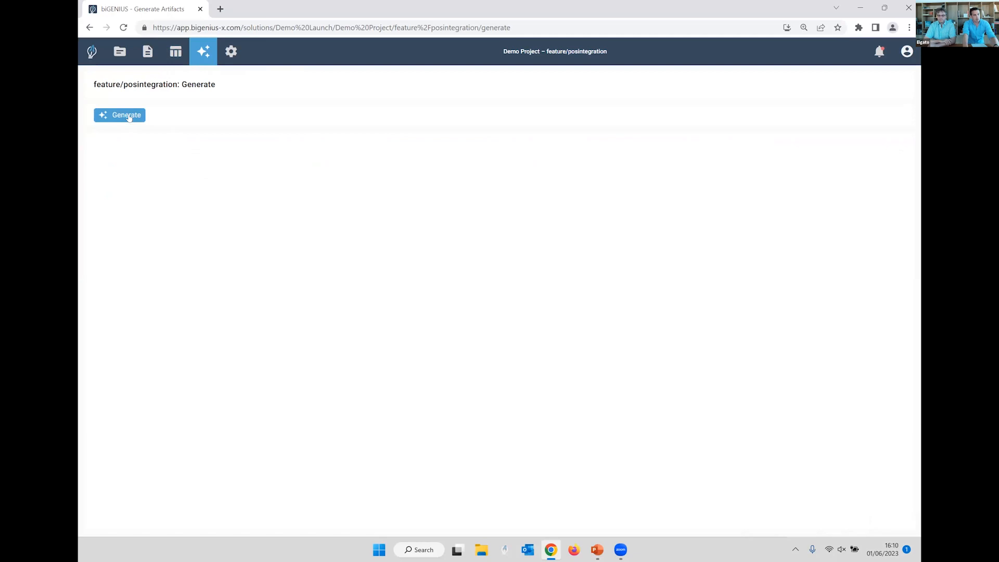
{"action": "key", "text": "alt+Tab"}
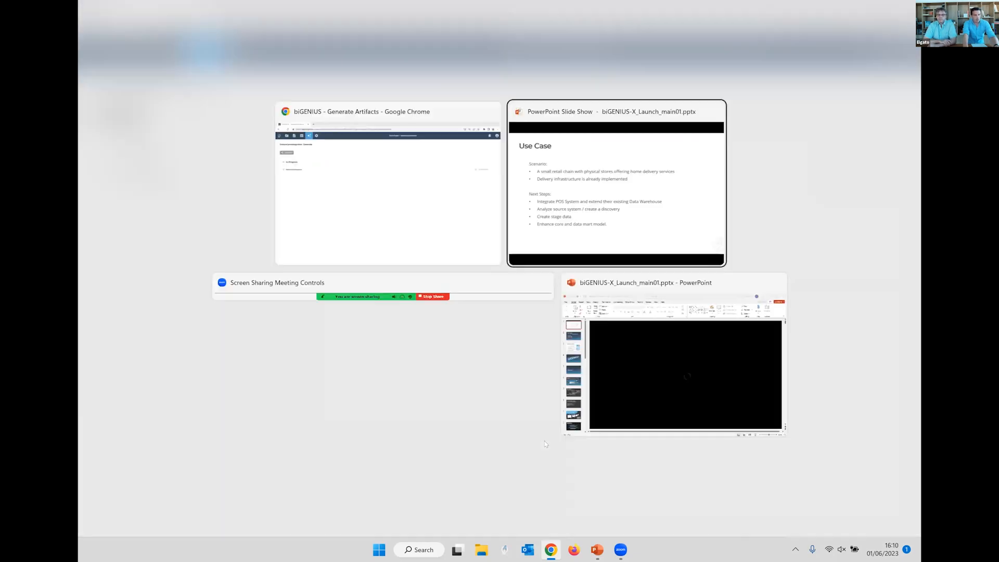